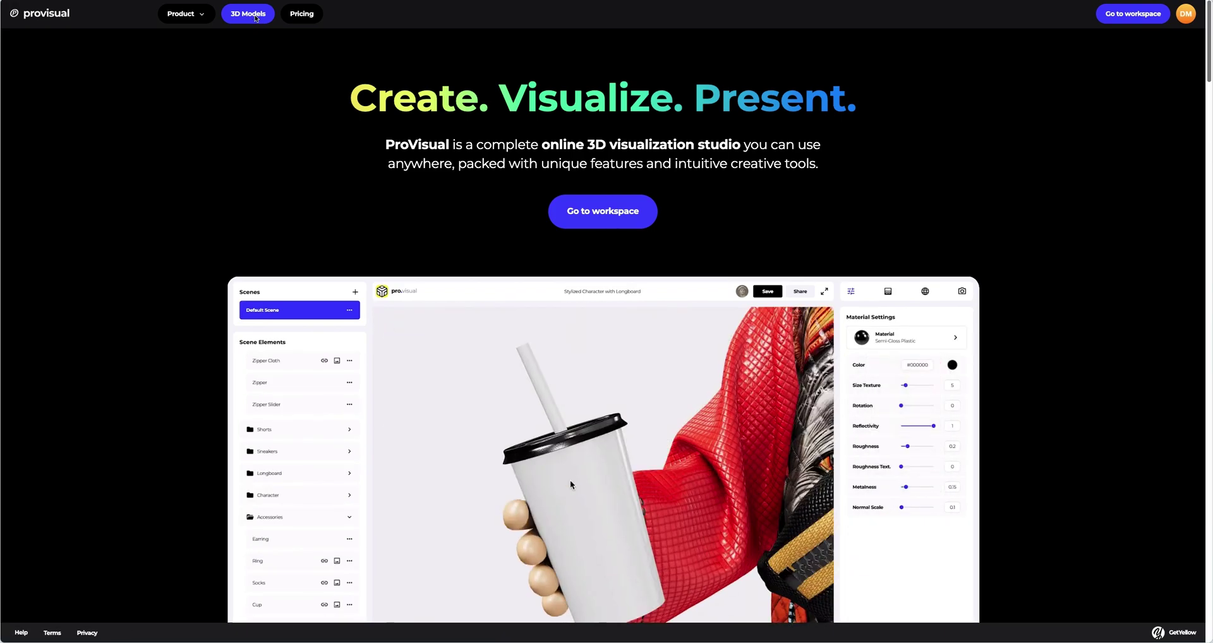
Find the Opened 200ml Juice Box w/ Straw in the 3D Models gallery and view its preview images
left_click(256, 17)
scroll(252, 37, "down", 1)
scroll(282, 218, "down", 3)
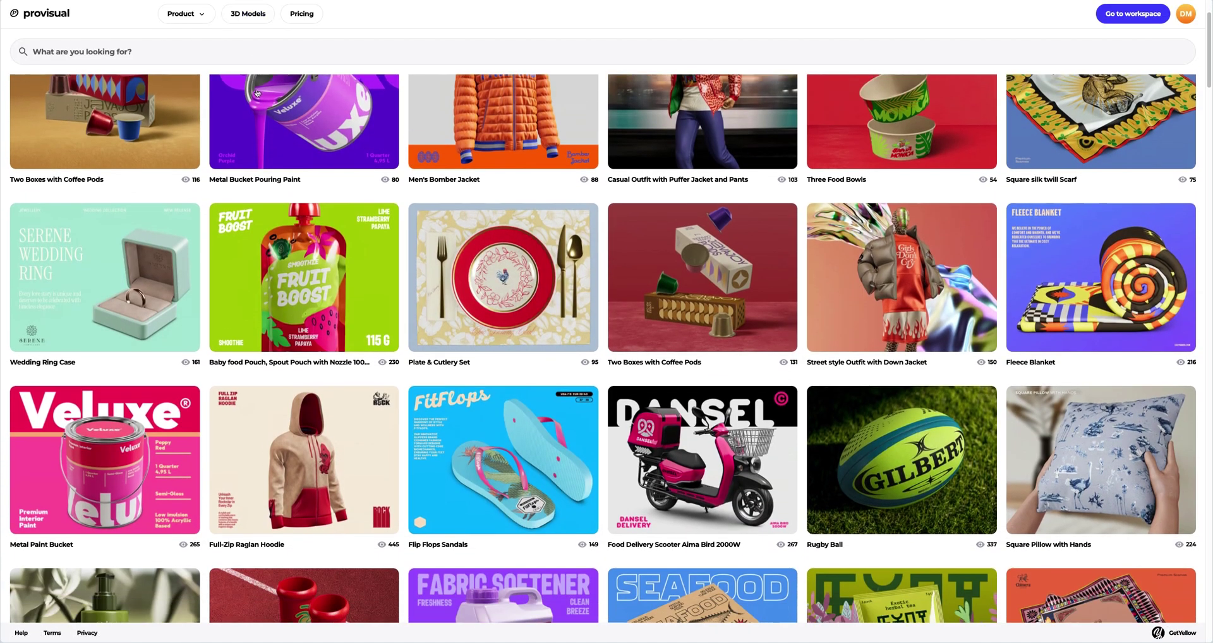
scroll(281, 218, "down", 2)
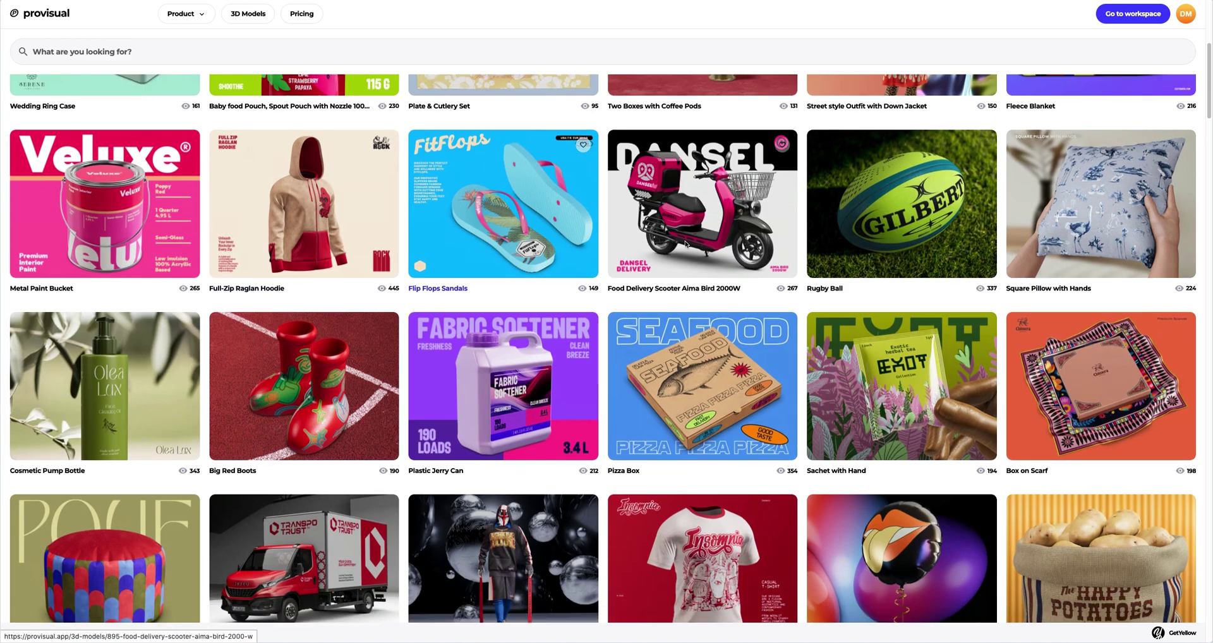
scroll(757, 242, "down", 3)
scroll(758, 242, "down", 5)
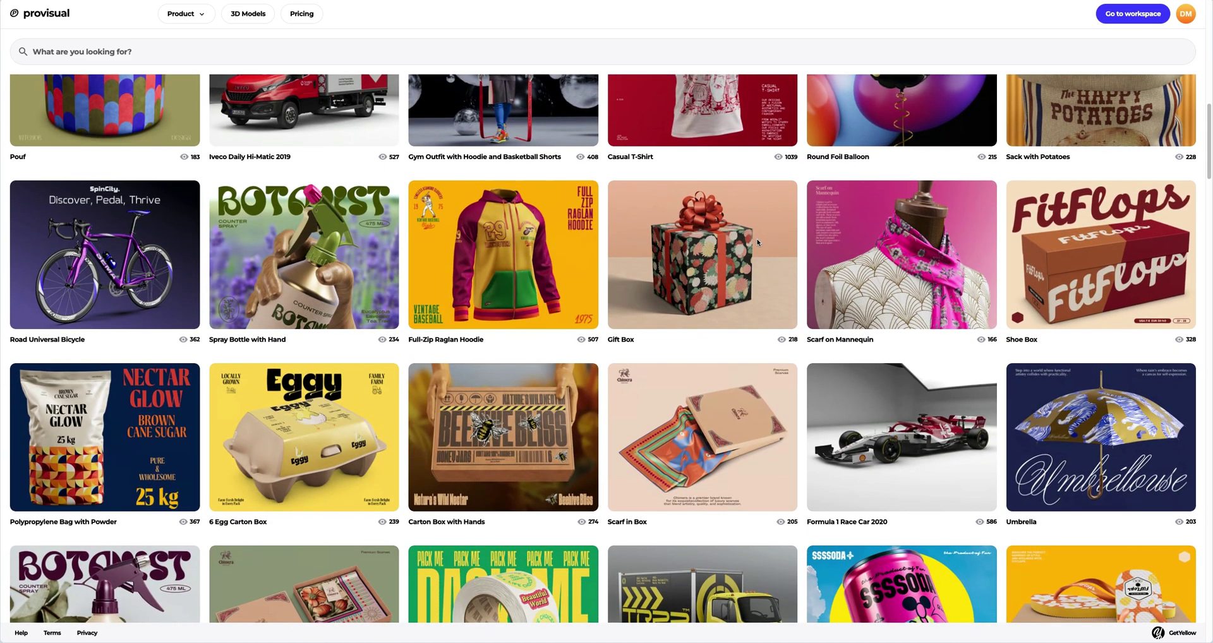
scroll(757, 242, "down", 5)
scroll(758, 242, "down", 3)
scroll(757, 243, "down", 4)
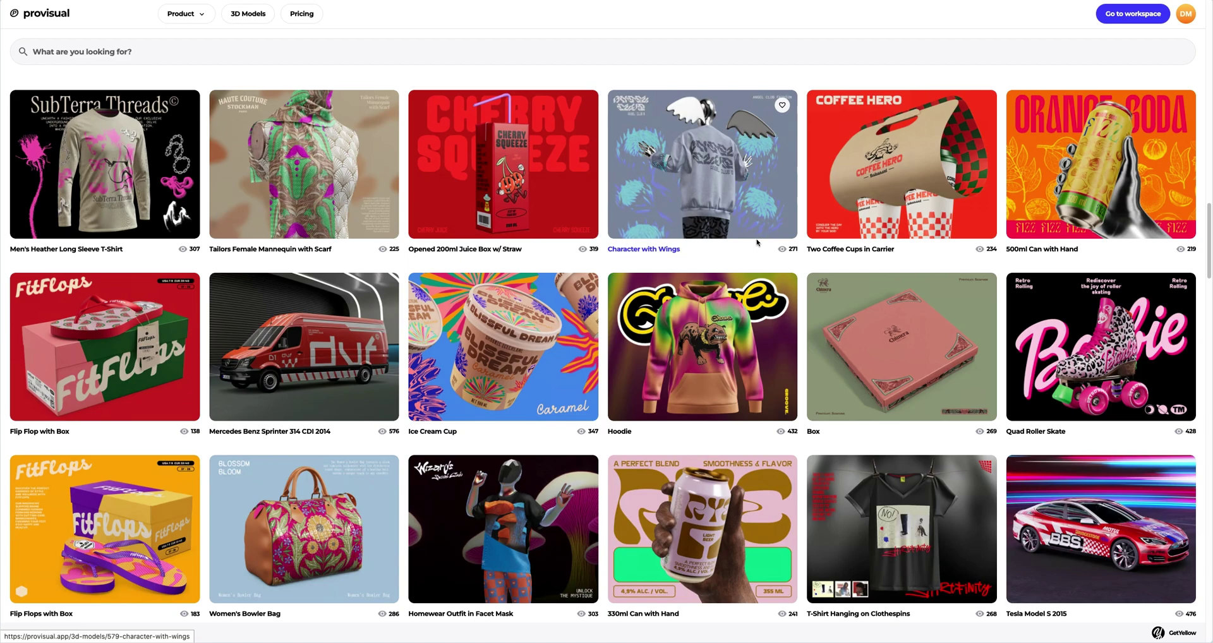
left_click(481, 179)
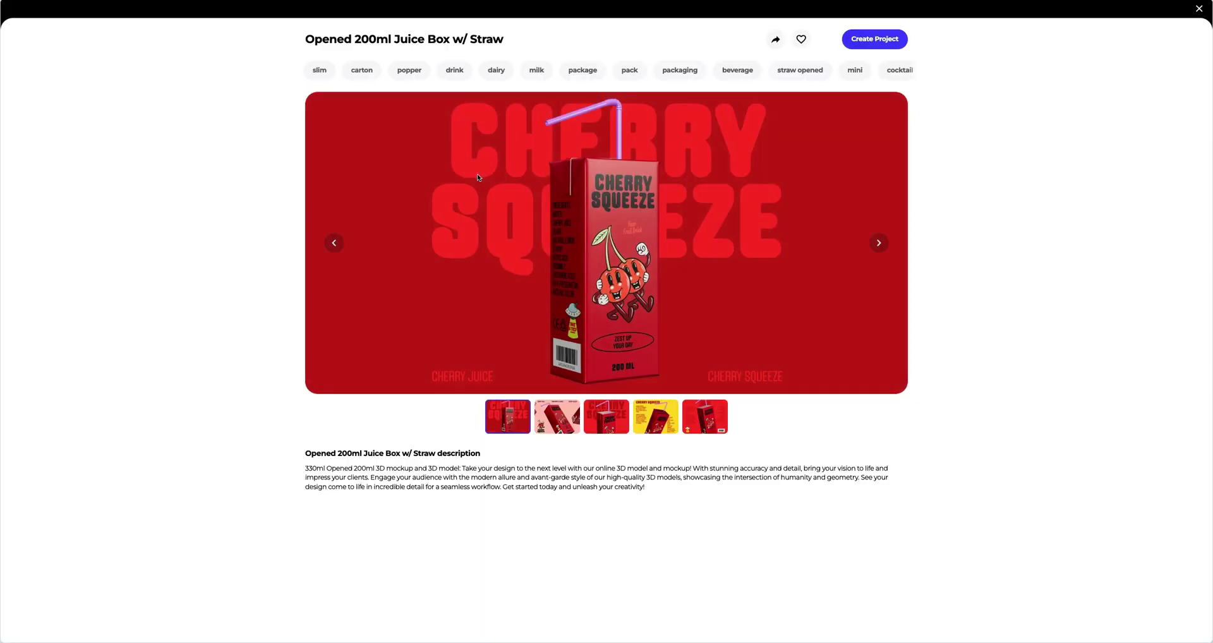
left_click(557, 407)
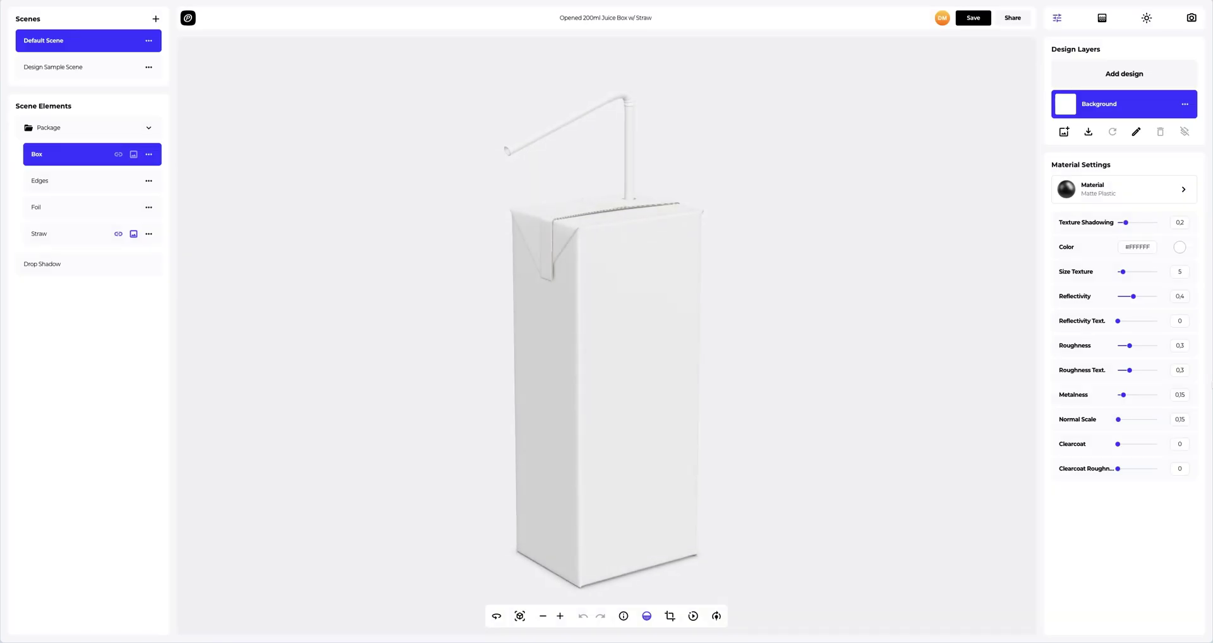
Apply the Semi-Gloss Plastic material to the juice box
left_click_drag(957, 379, 262, 364)
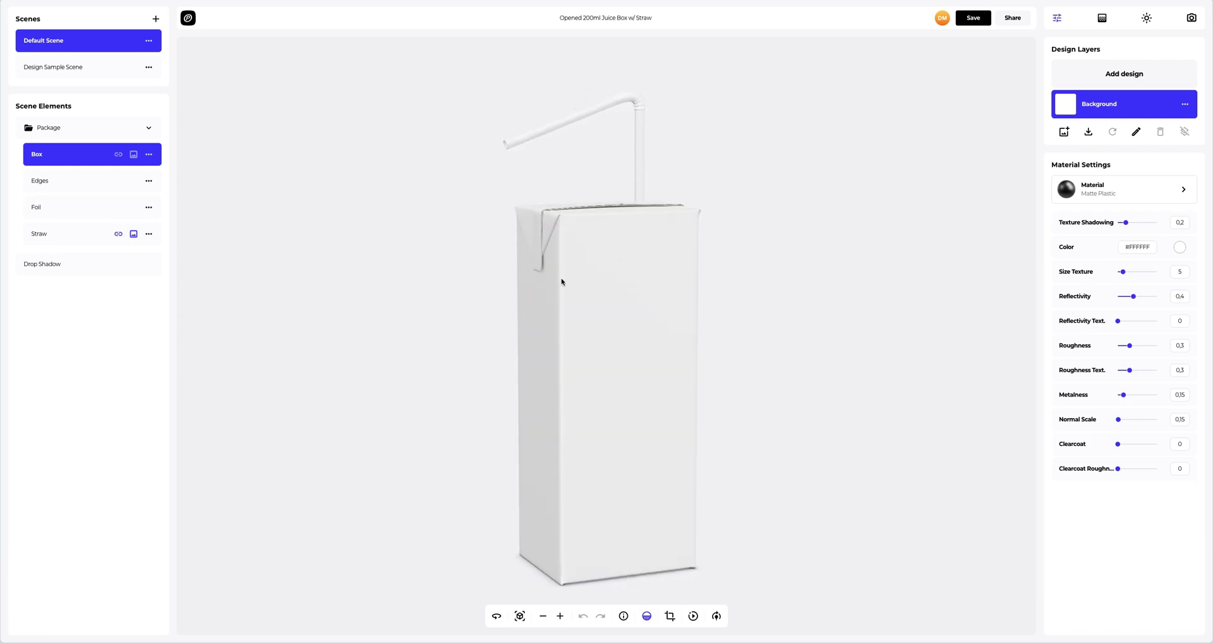
left_click(1116, 190)
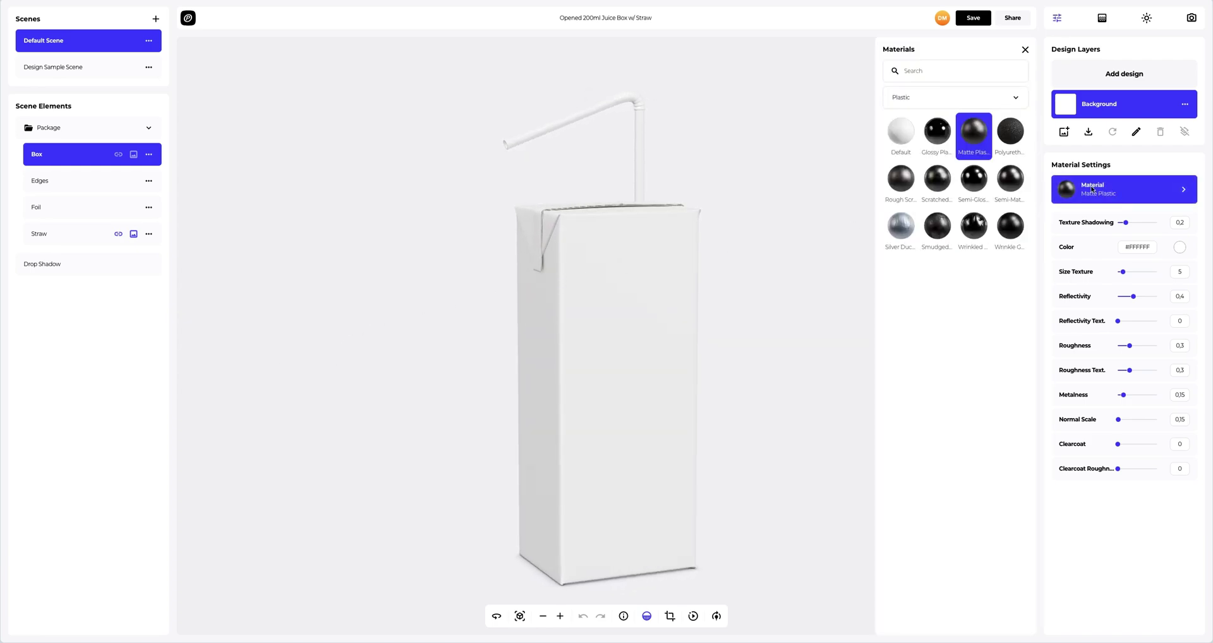
left_click(969, 190)
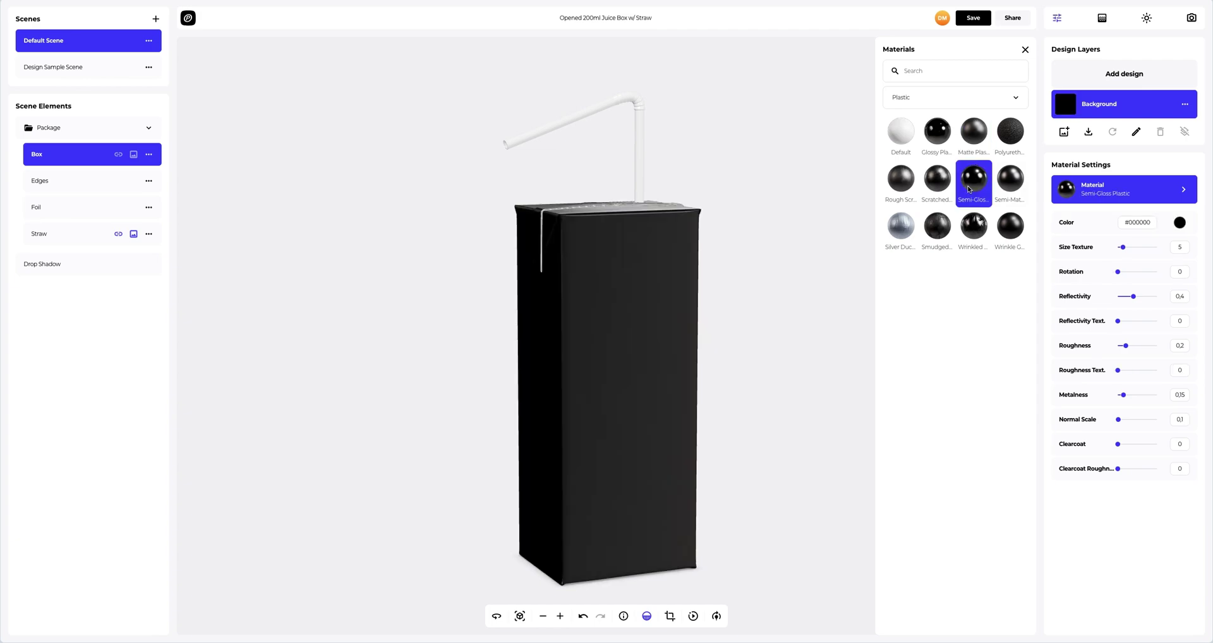
left_click(1024, 51)
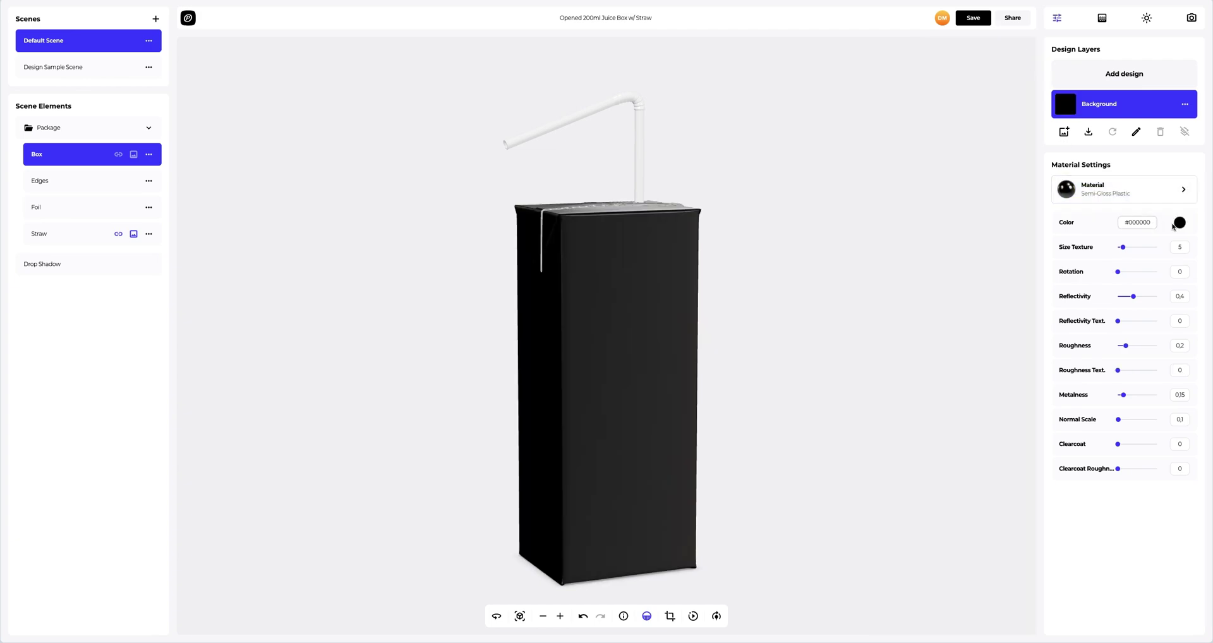
Colour the box deep red #920701 and lower its reflectivity to 0.1
left_click(1179, 224)
left_click(1154, 240)
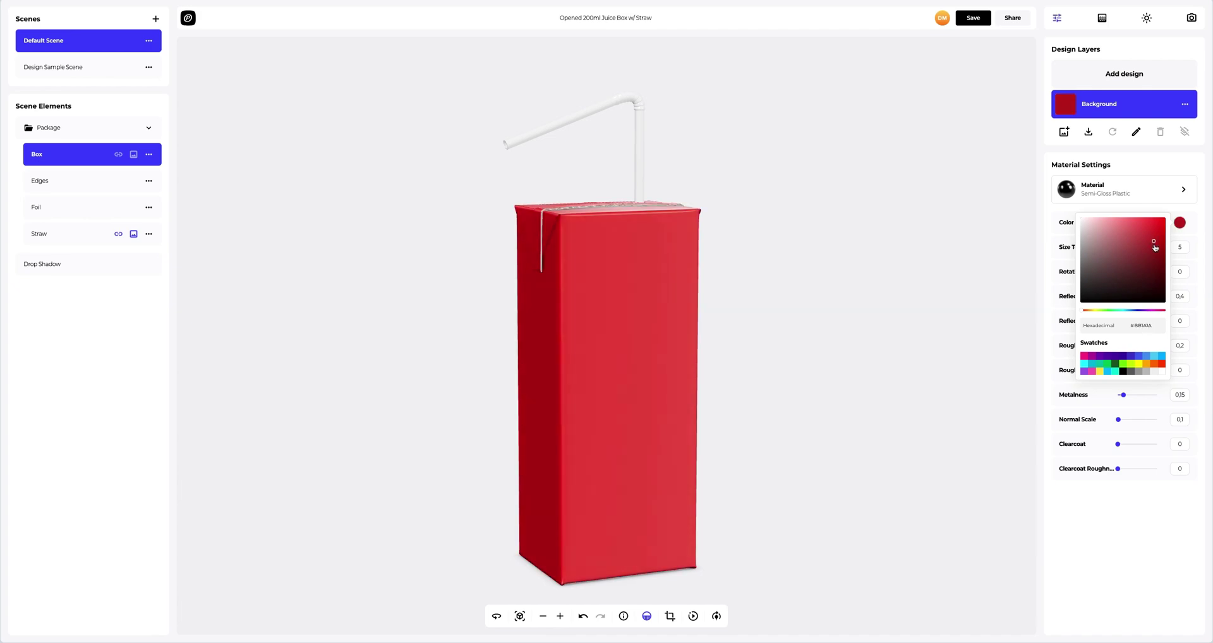
mouse_move(1154, 247)
left_mouse_down()
mouse_move(1140, 250)
mouse_move(1143, 271)
left_mouse_up()
left_click_drag(1155, 326, 1127, 328)
type("#920701")
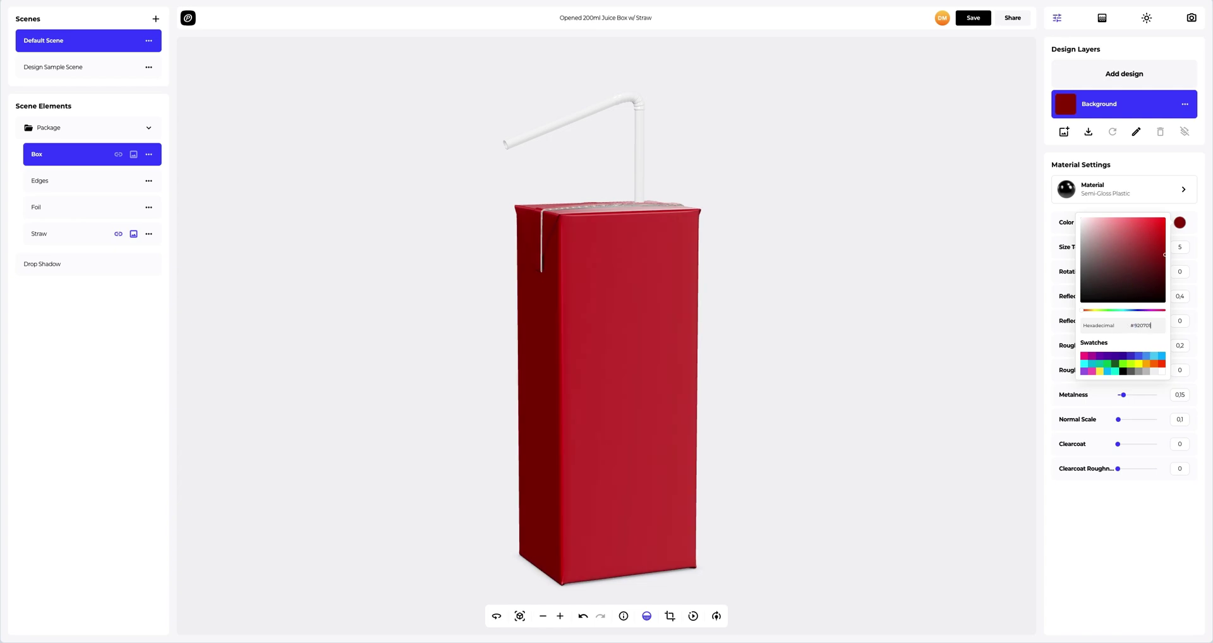
left_click(1046, 309)
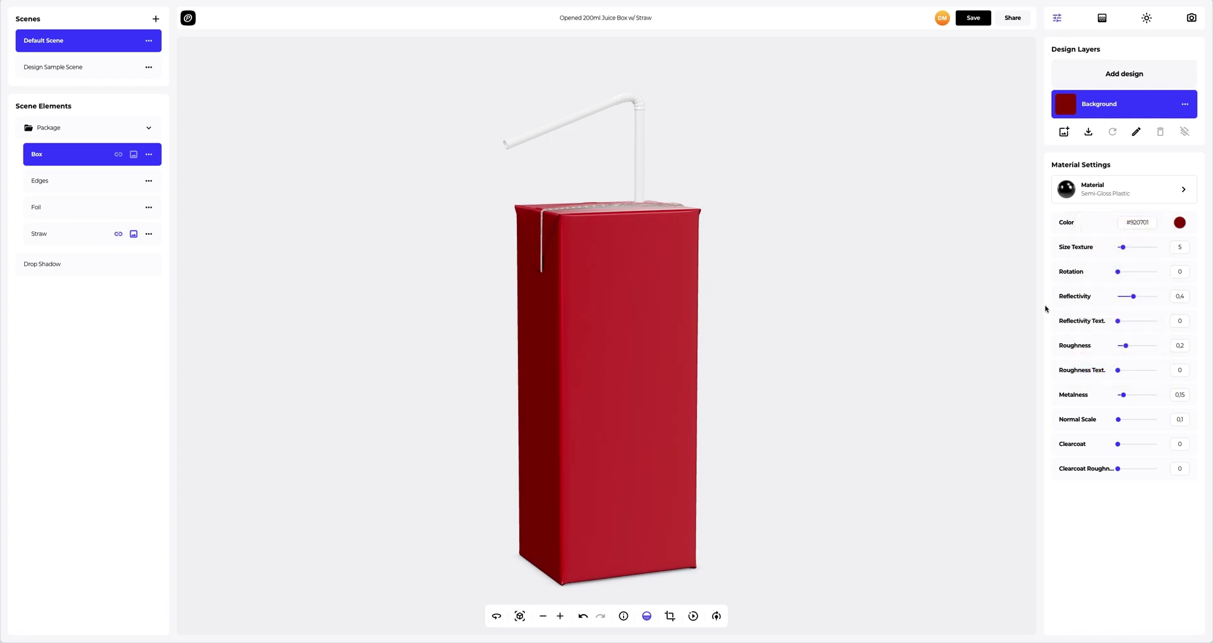
left_click_drag(1133, 299, 1135, 323)
Set the box roughness to 0.3 and colour the edge strip beige #BDA581
left_click(1130, 346)
left_click(39, 182)
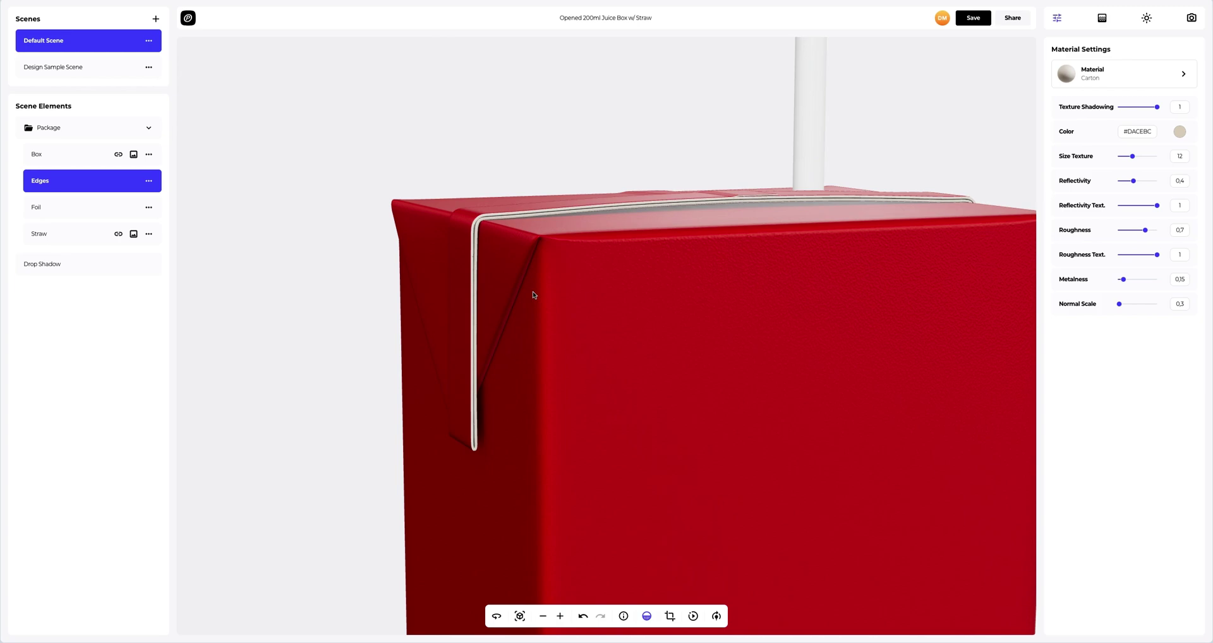
left_click(1180, 132)
double_click(1158, 233)
type("BDA581")
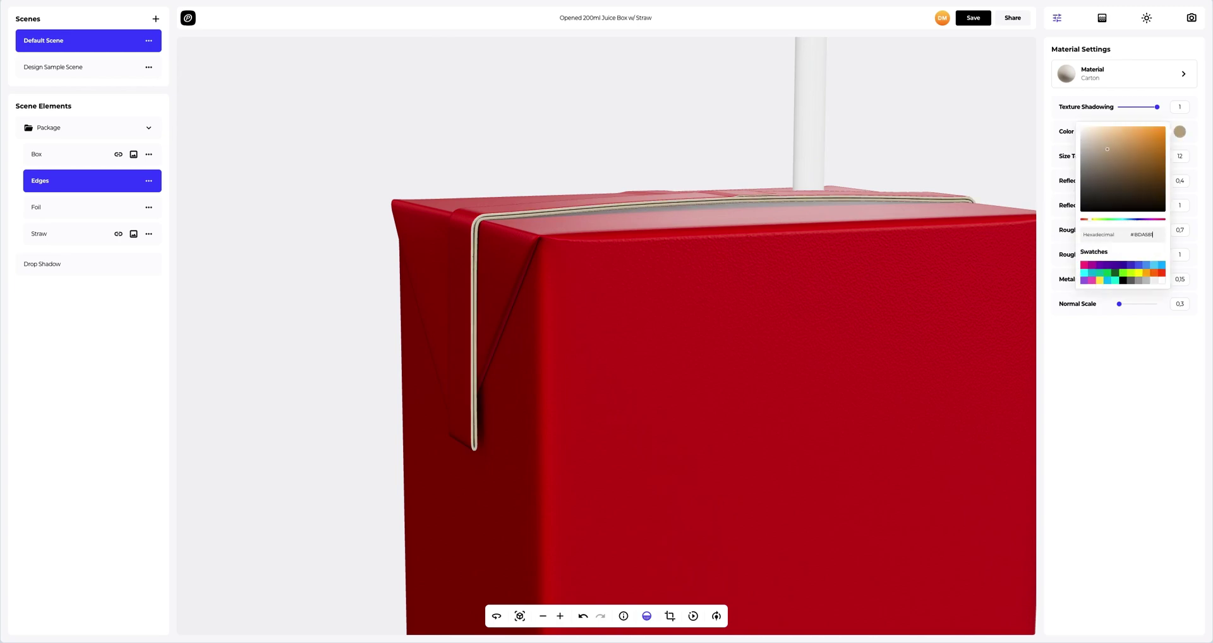
left_click(1050, 253)
left_click_drag(948, 252, 630, 505)
Colour the straw purple, hex #9B5DE5
left_click(44, 234)
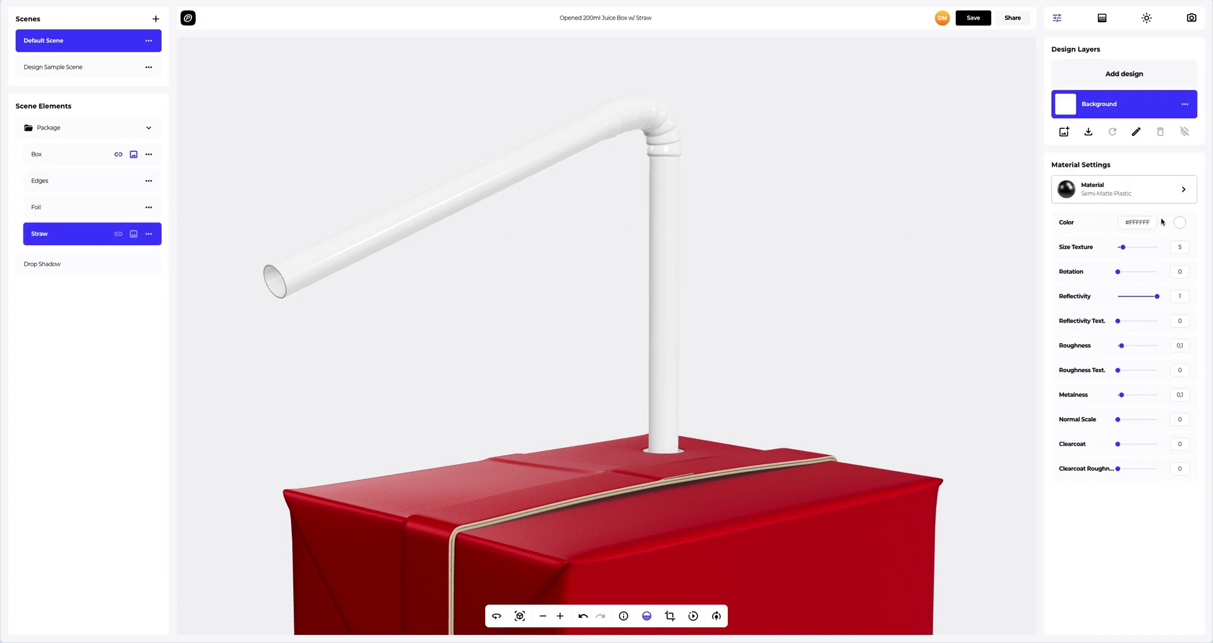
left_click(1181, 224)
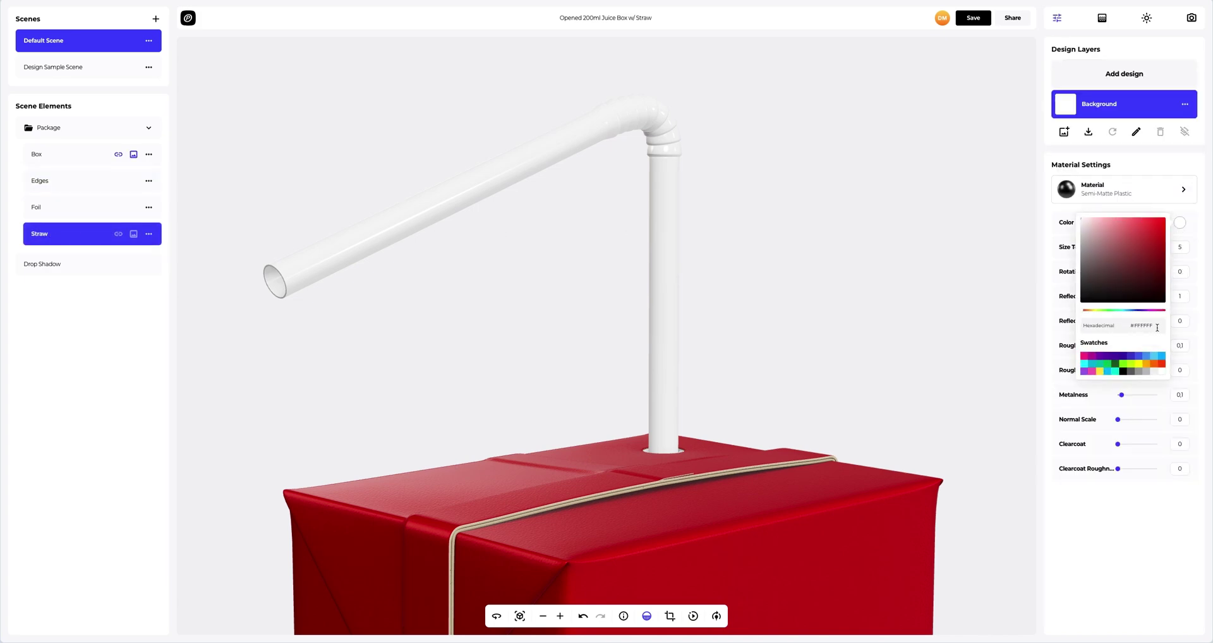
left_click_drag(1157, 326, 1130, 329)
type("9B5DE5")
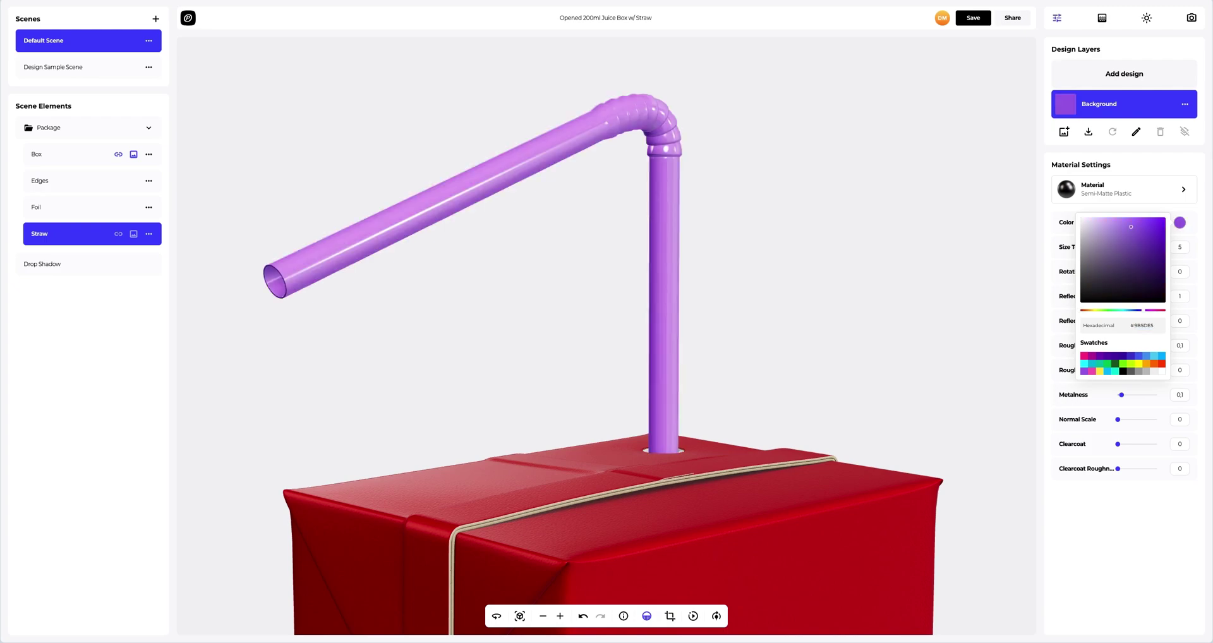
left_click(1050, 317)
Reset the view to frame the whole juice box
scroll(790, 314, "down", 5)
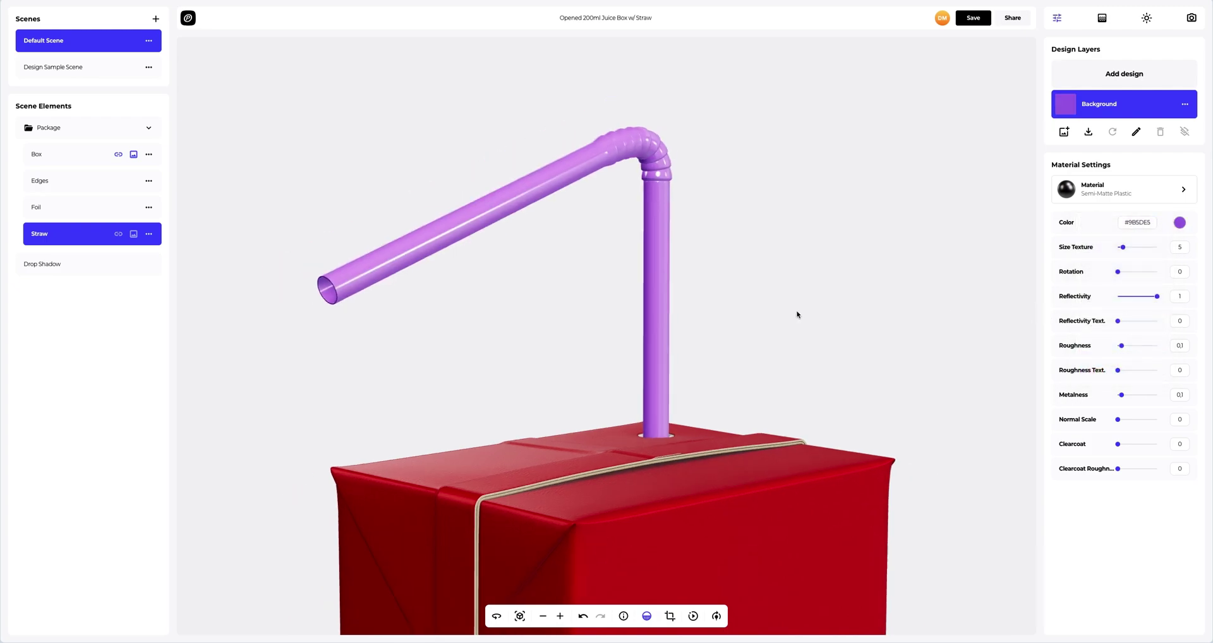
left_click_drag(731, 330, 658, 276)
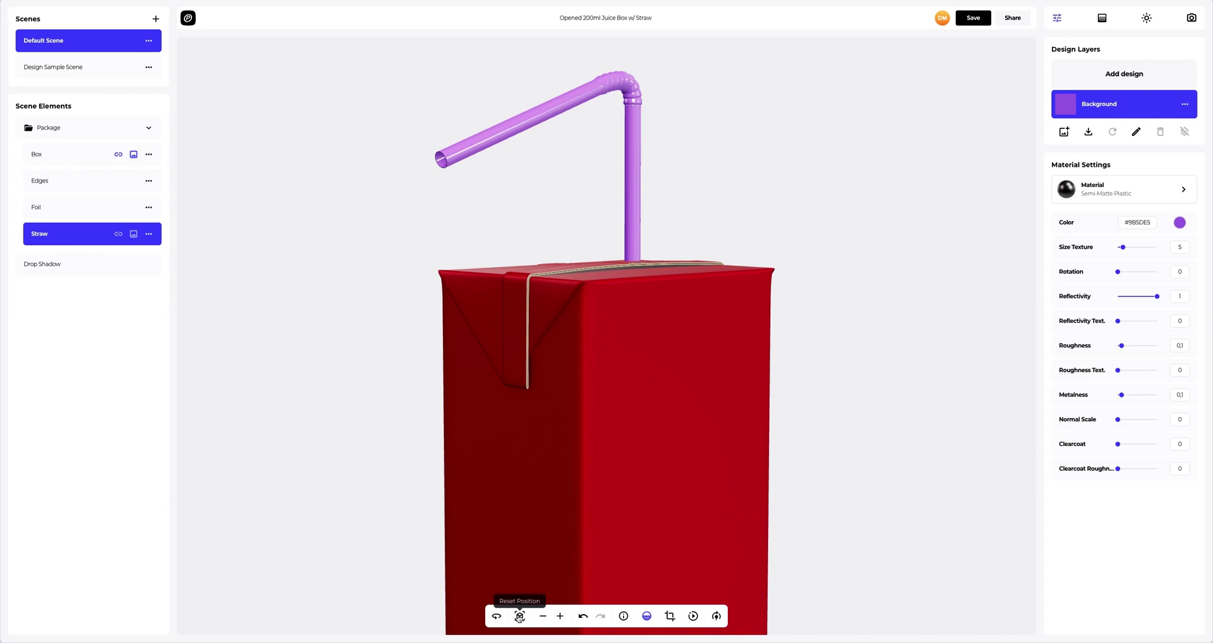
left_click(520, 616)
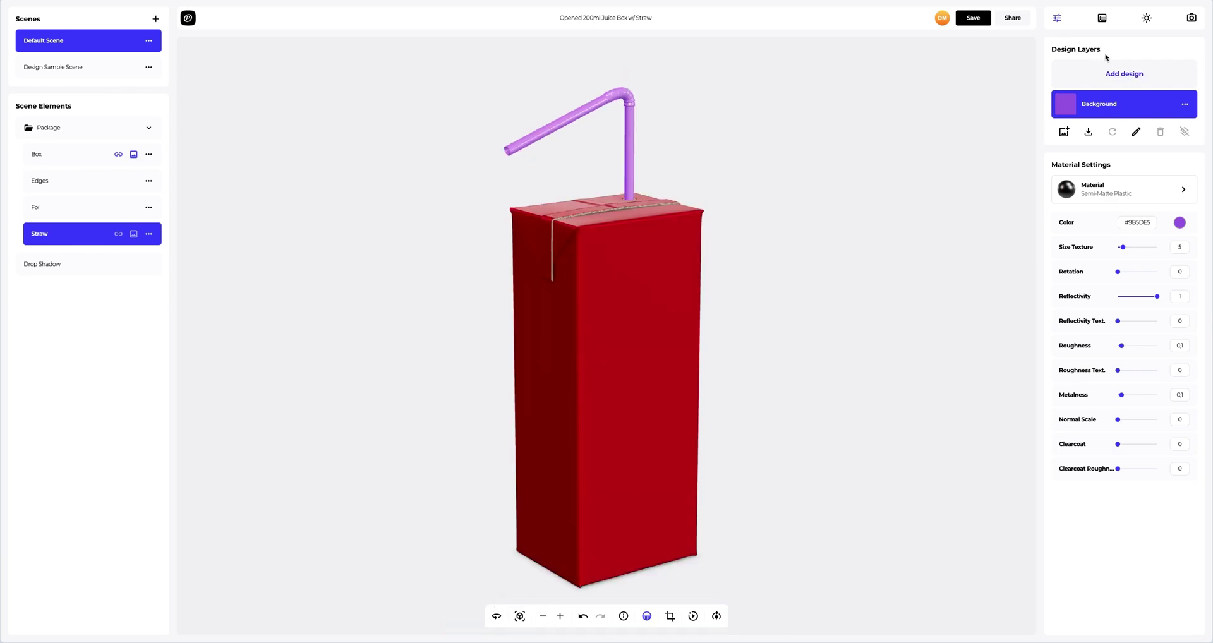
Change the spot light's horizontal and vertical rotation, then select the Box element
left_click(1146, 21)
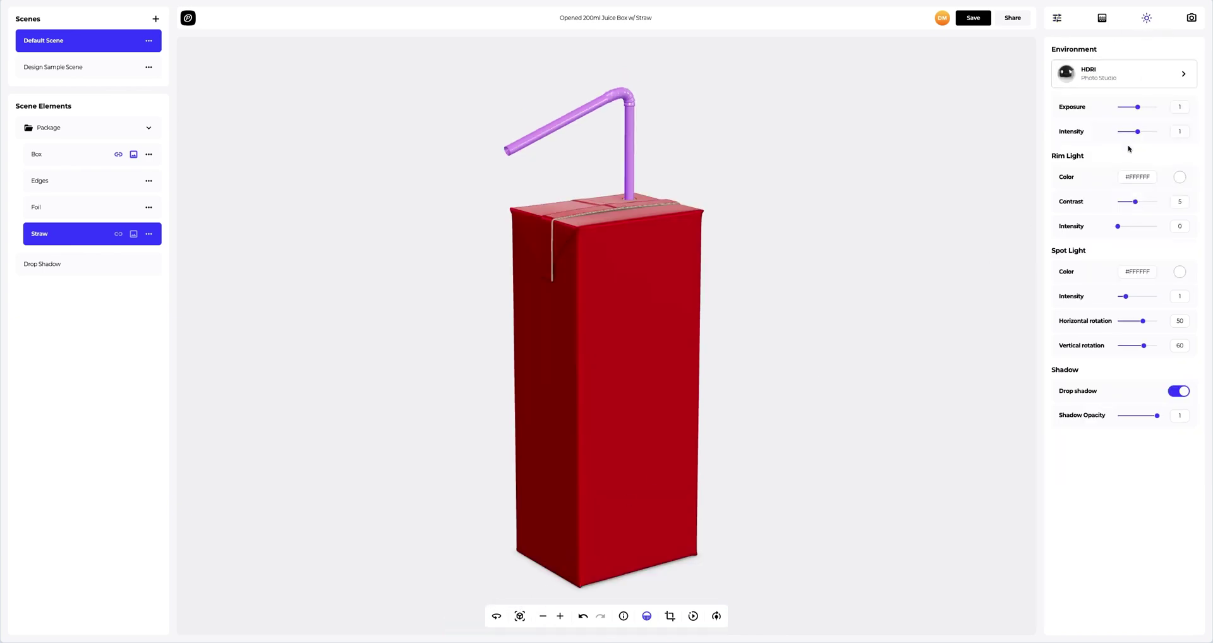
left_click_drag(1144, 323, 1136, 348)
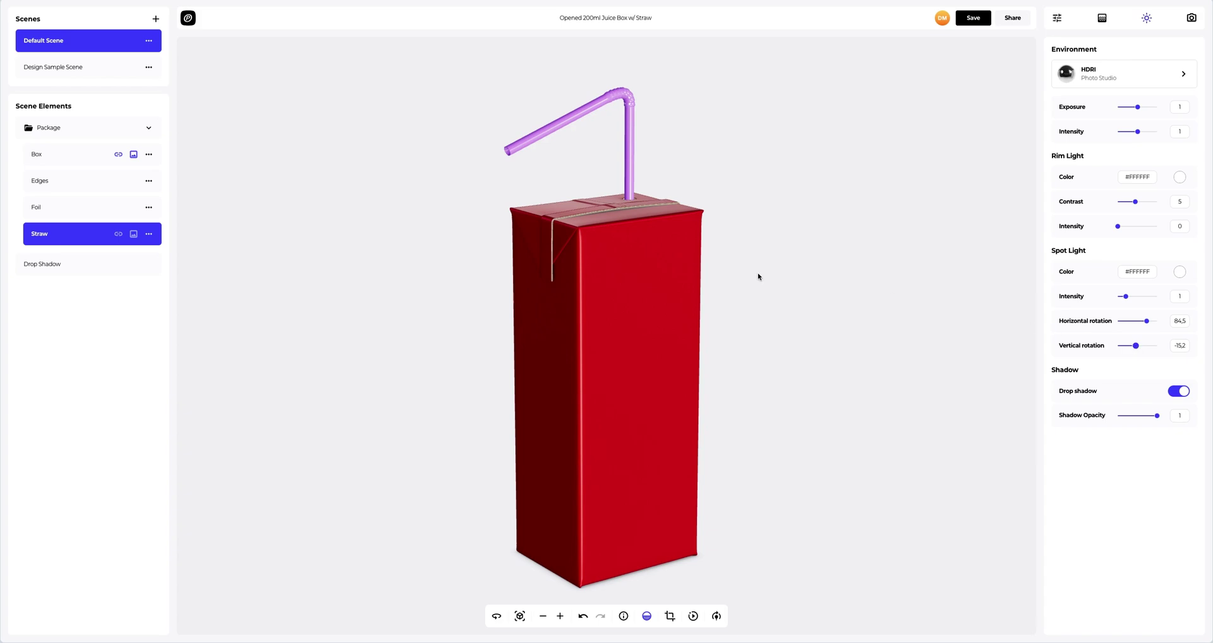
left_click(56, 161)
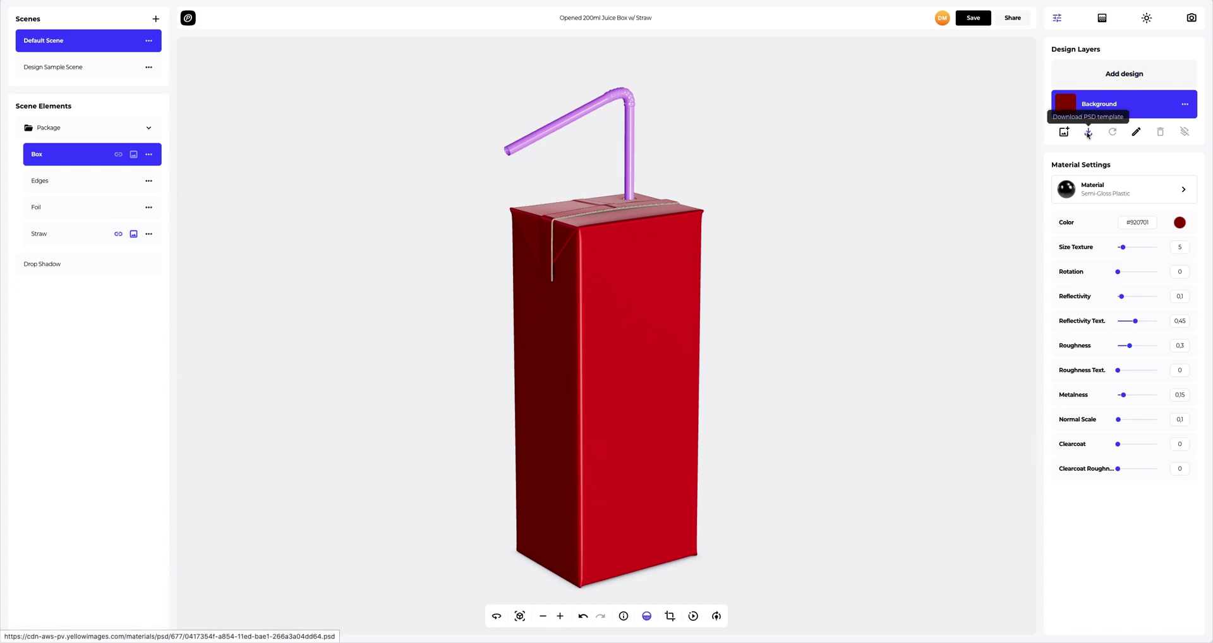
Add Cherry Squeeze Logo.png as a design on the juice box
left_click(1118, 75)
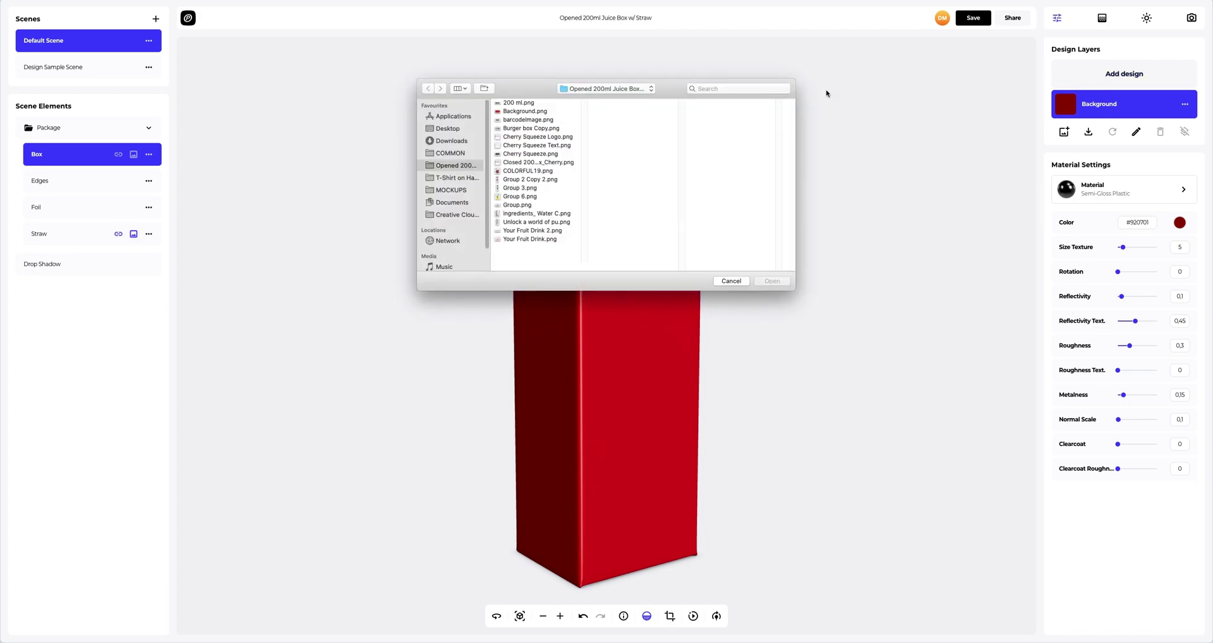
left_click(560, 138)
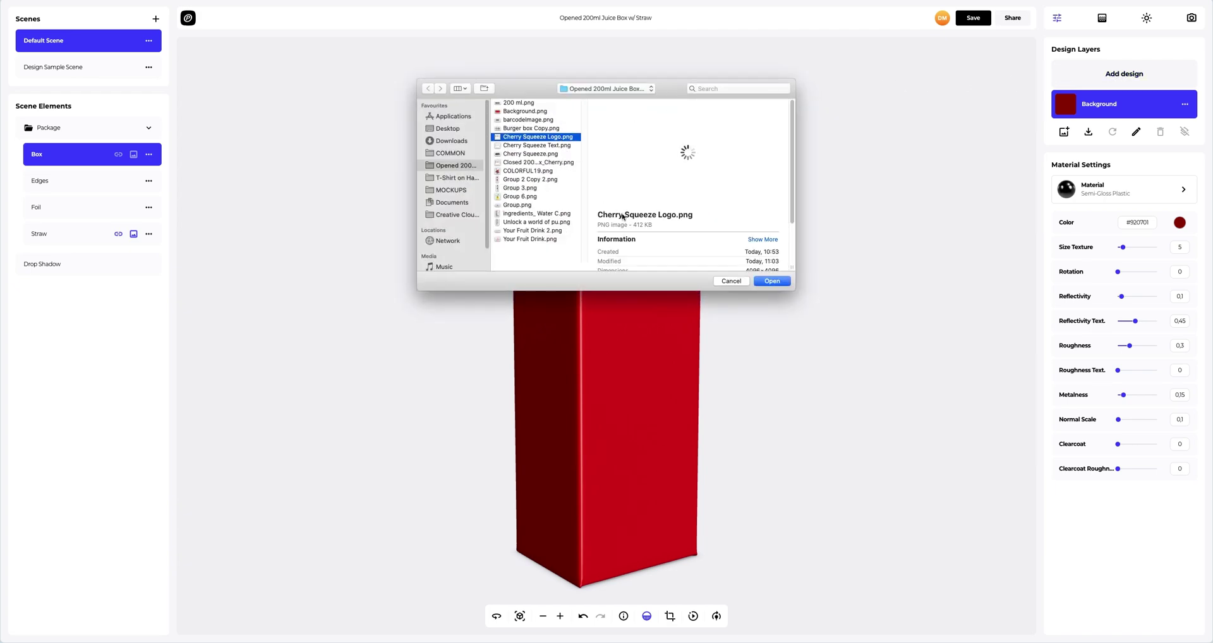
left_click(786, 284)
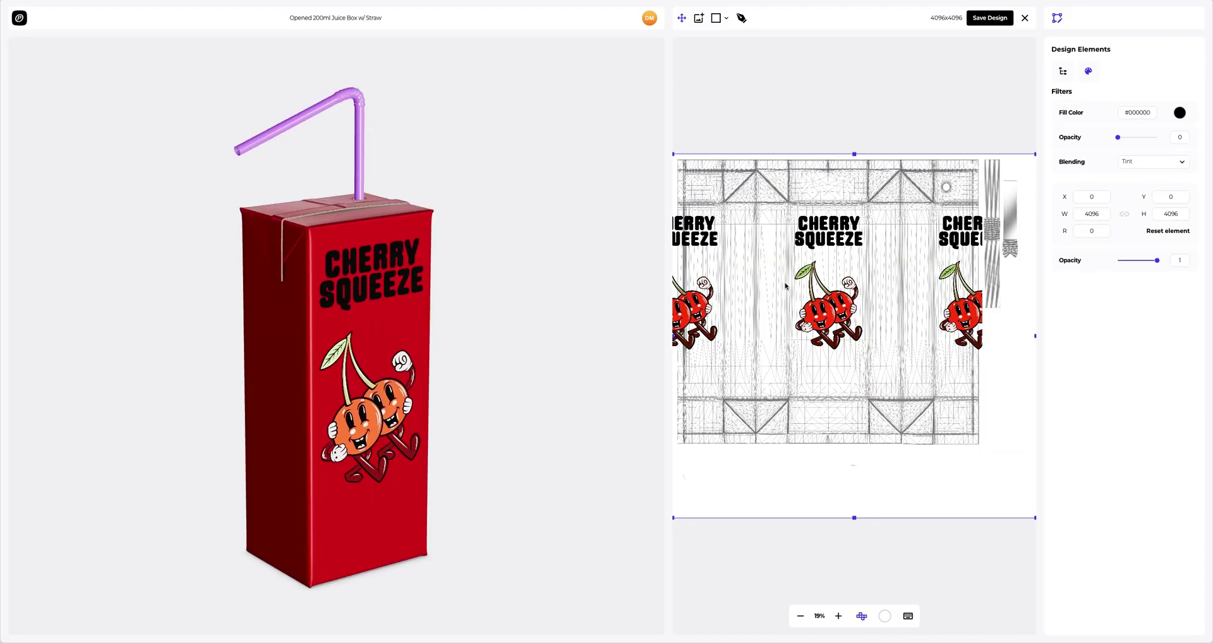
Position the logo artwork at X 0 and Y 0 and save the design
left_click_drag(555, 293, 165, 284)
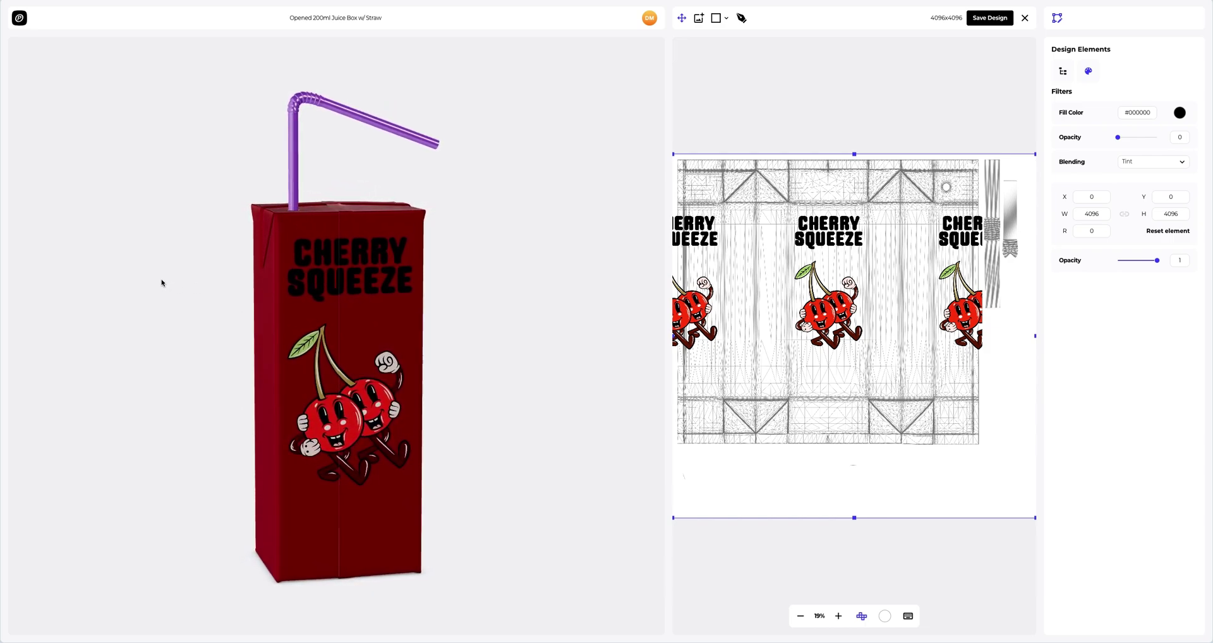
mouse_move(817, 314)
left_mouse_down()
mouse_move(815, 285)
mouse_move(816, 314)
left_mouse_up()
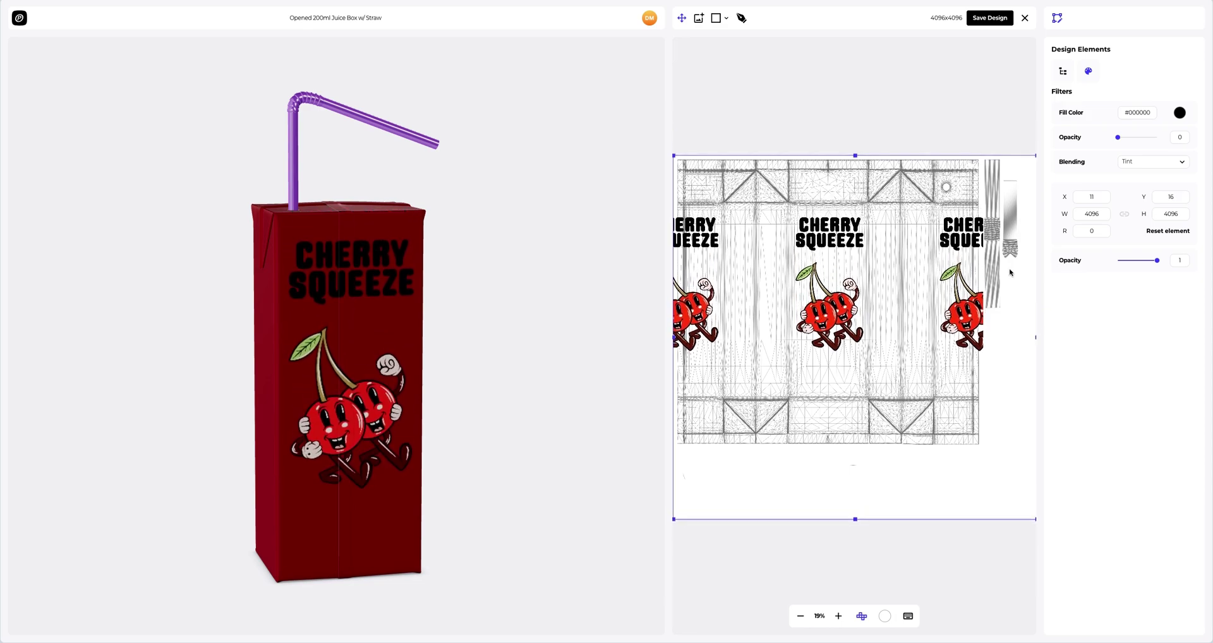
double_click(1090, 196)
left_click(1173, 197)
double_click(1167, 196)
type("0")
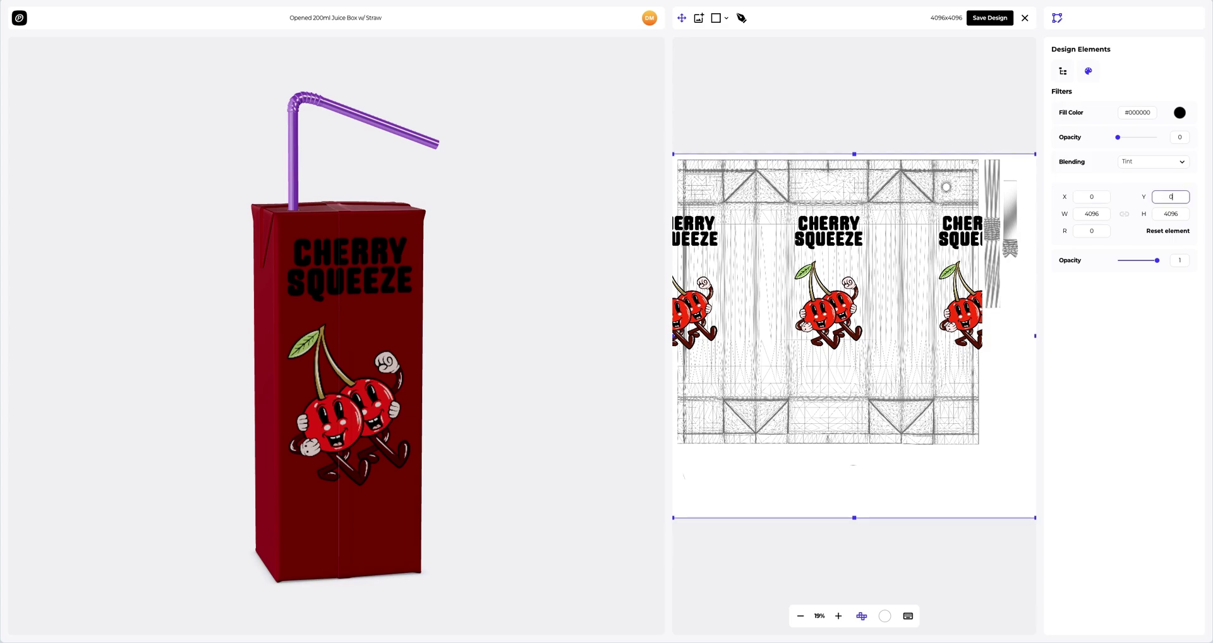
left_click(990, 19)
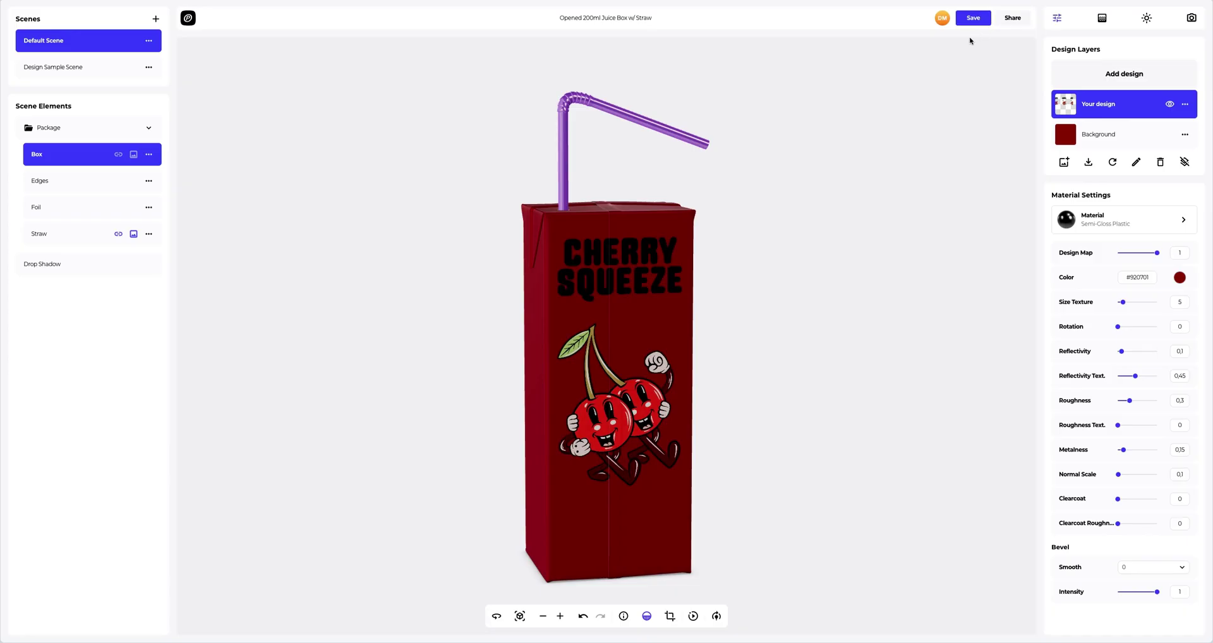
Start adding Cherry Squeeze Text.png as a second design on the box
left_click_drag(583, 369, 833, 370)
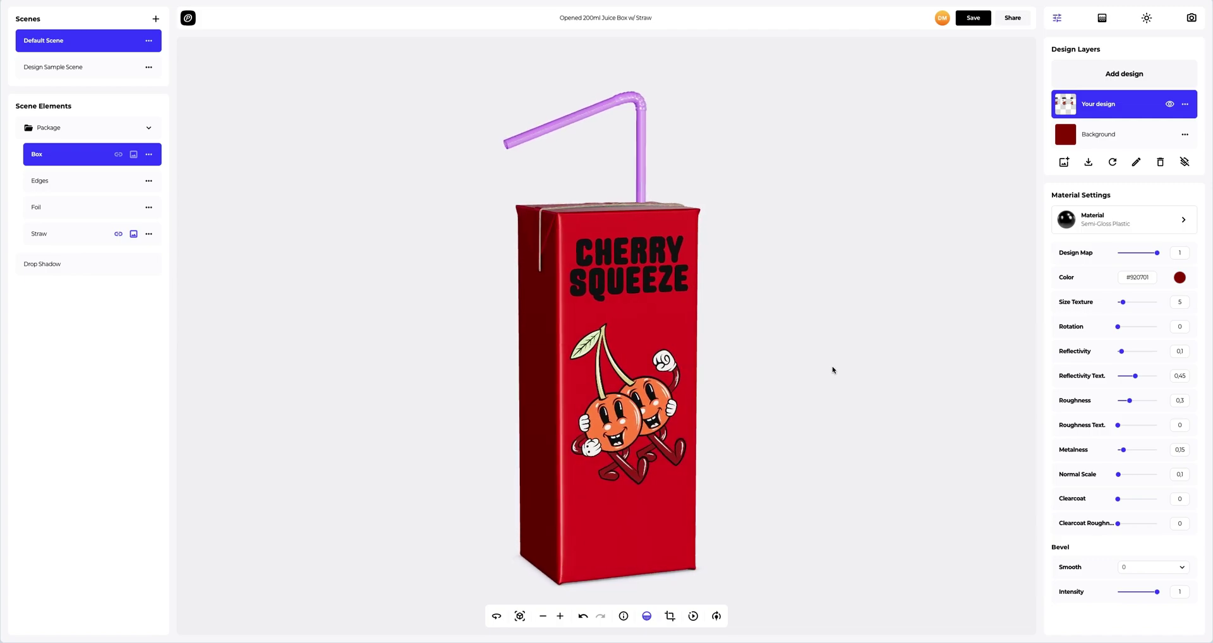
left_click(1116, 73)
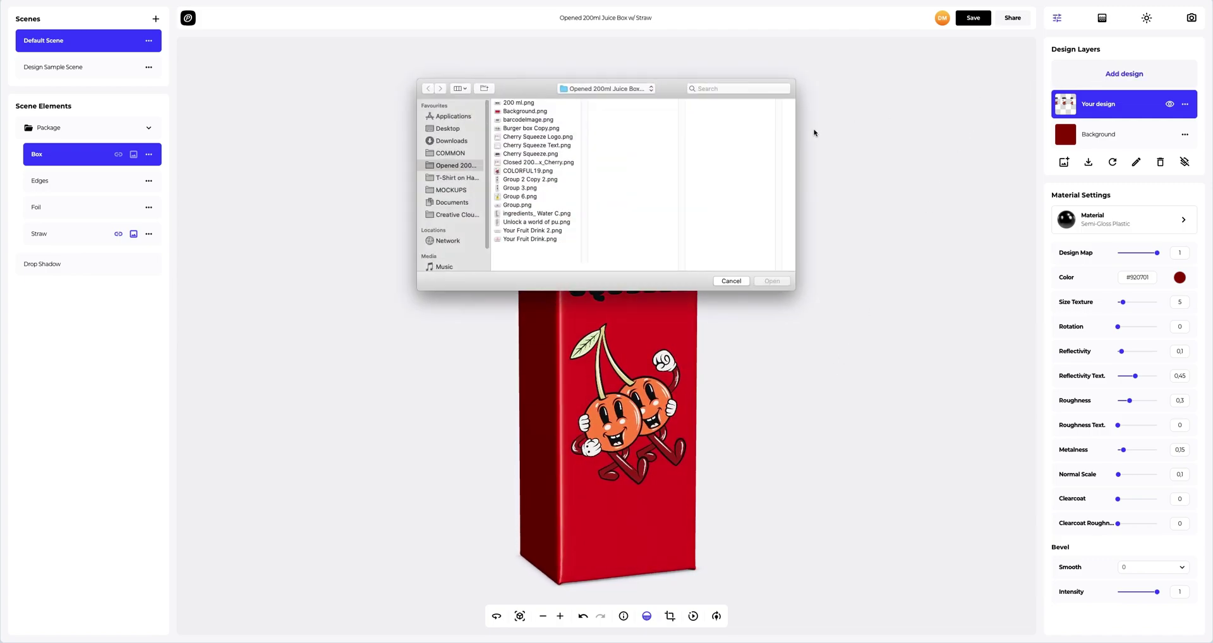
left_click(559, 148)
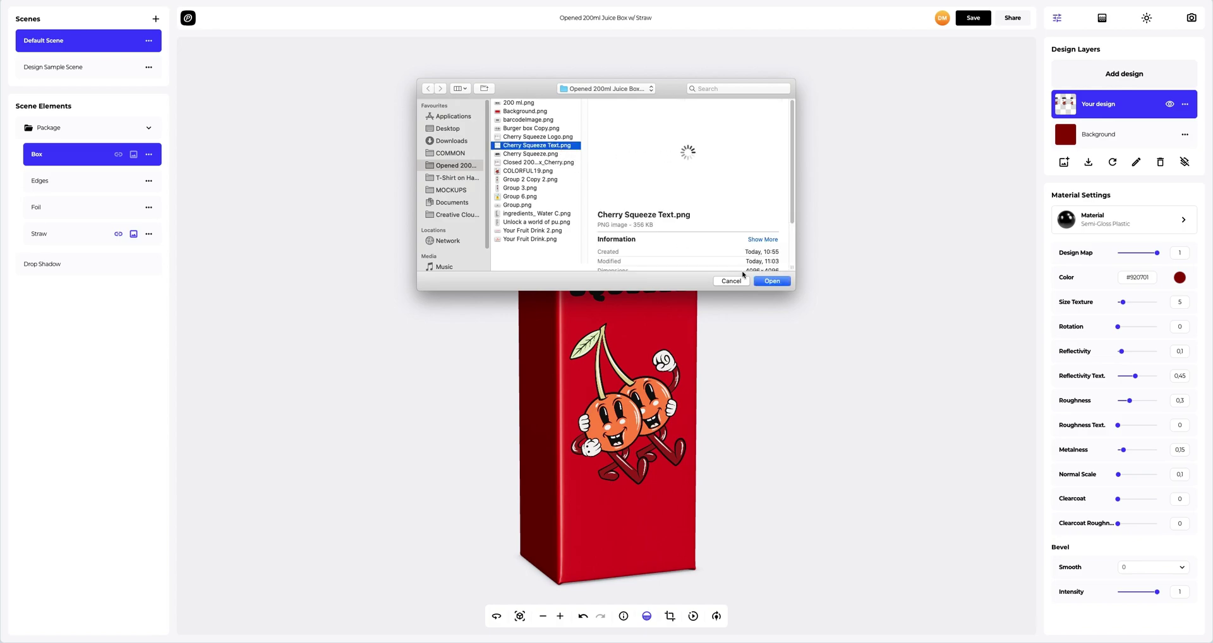
Load the text artwork, check the ingredients side, and save the design
left_click(768, 282)
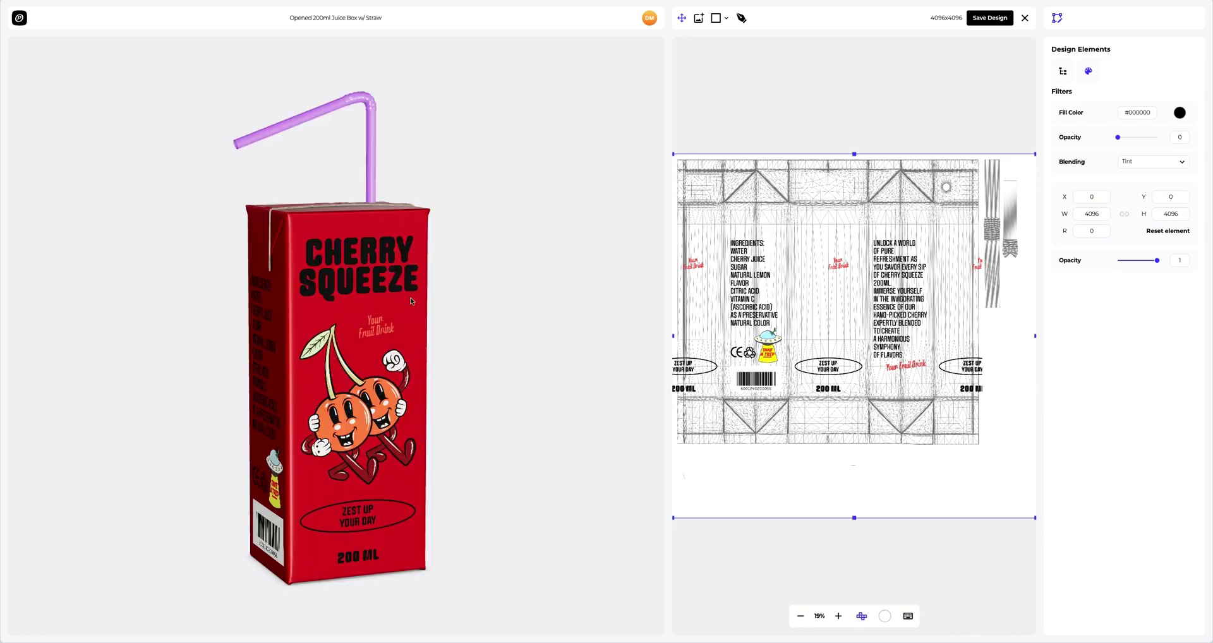
mouse_move(329, 326)
left_mouse_down()
mouse_move(542, 322)
mouse_move(336, 323)
mouse_move(347, 317)
left_mouse_up()
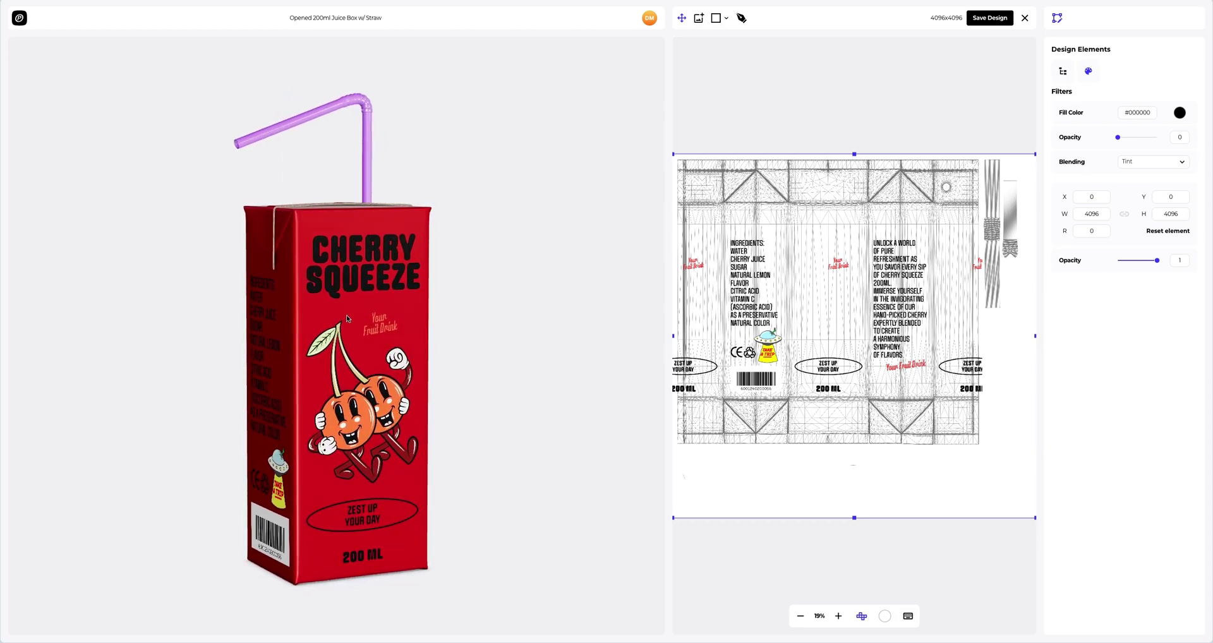
left_click(989, 19)
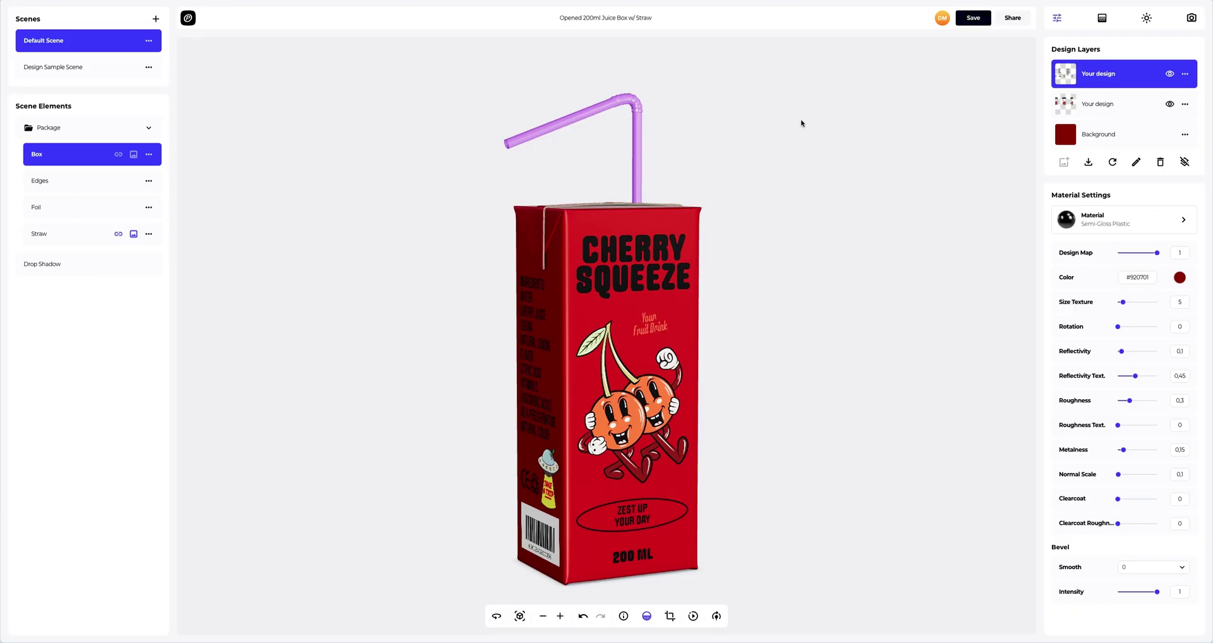
Give the text layer Matte Plastic with reflectivity 0.2, roughness 0.2 and metalness 0.5
left_click_drag(585, 339, 758, 311)
scroll(696, 308, "up", 5)
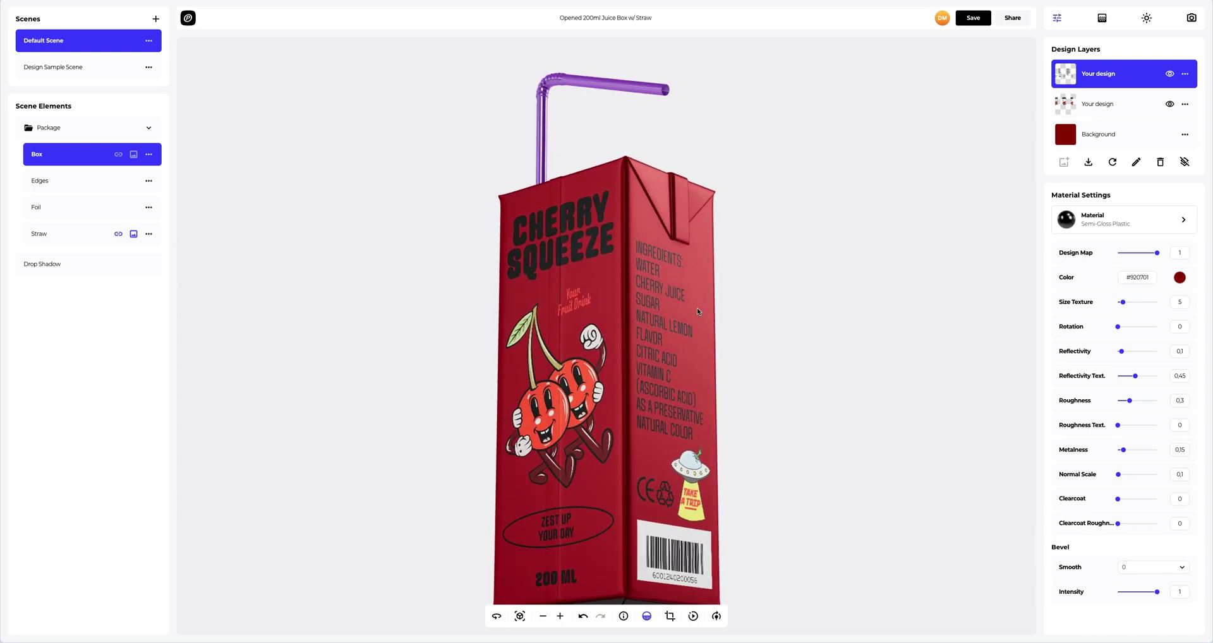
right_click_drag(697, 309, 653, 302)
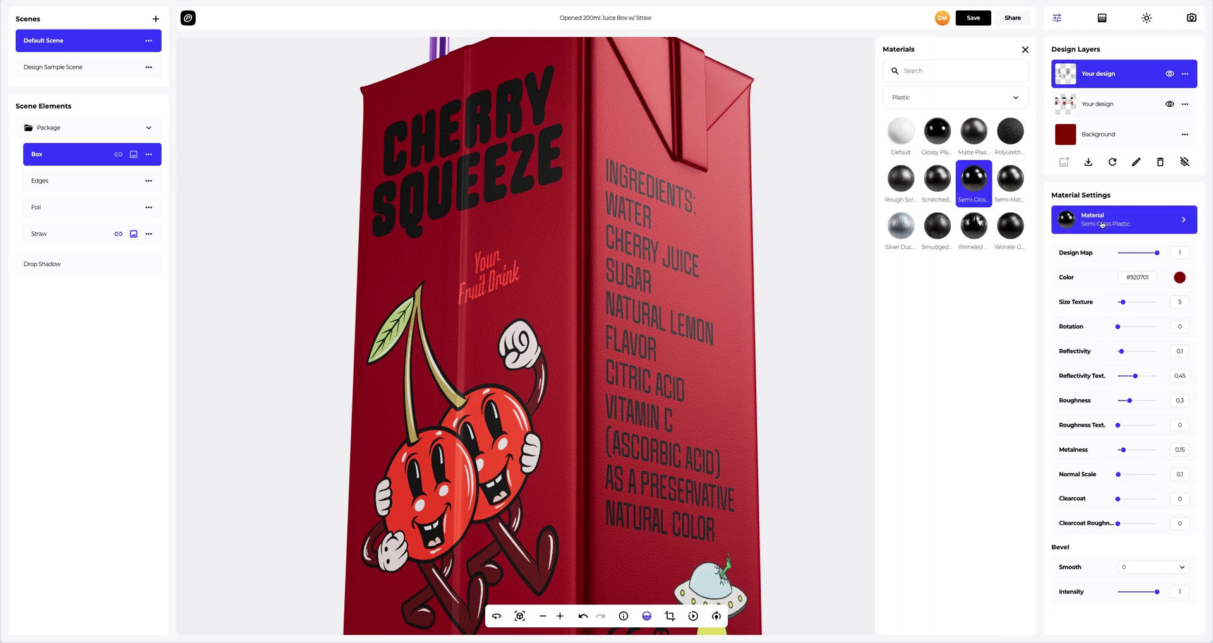
left_click(963, 138)
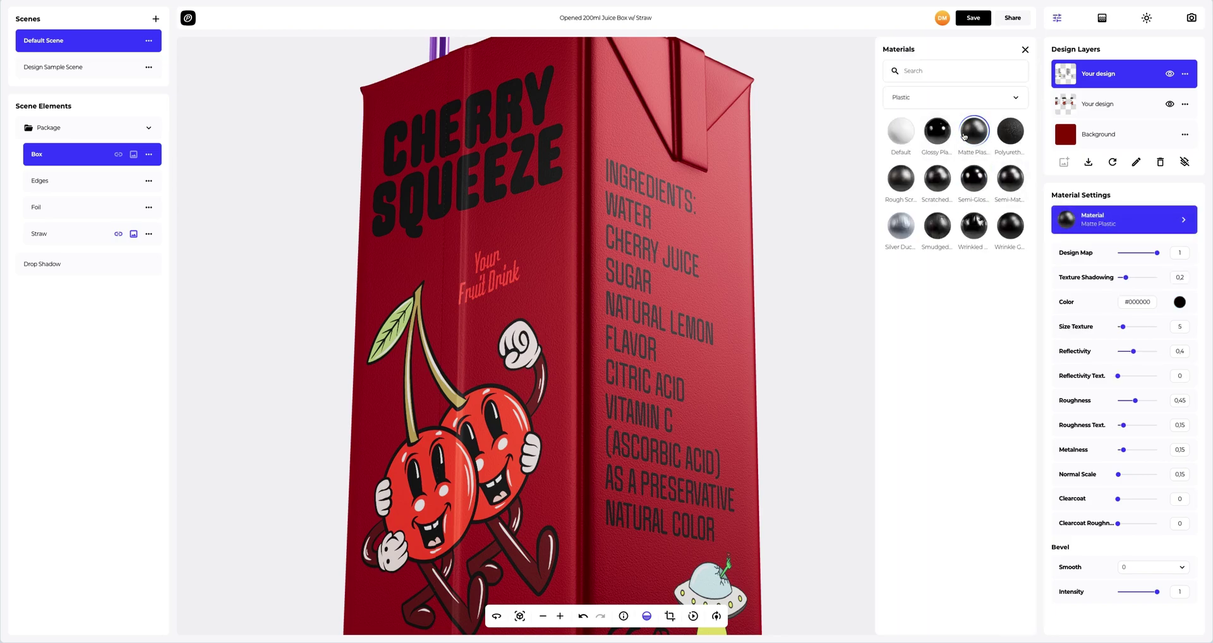
left_click(1025, 51)
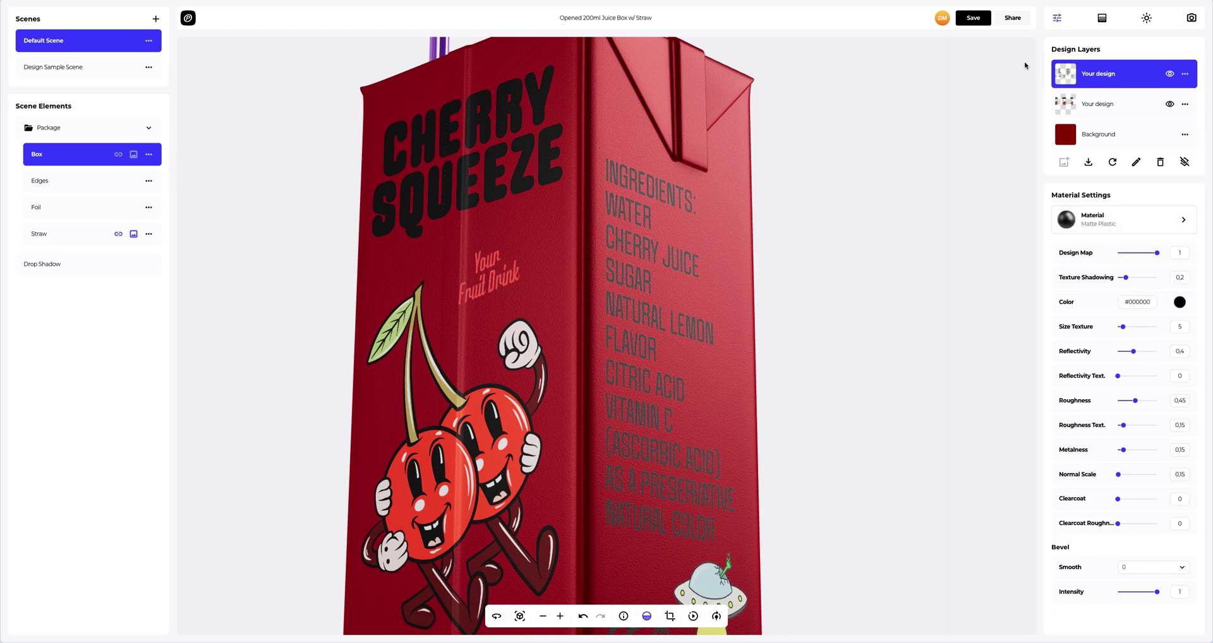
left_click_drag(1133, 349, 1126, 351)
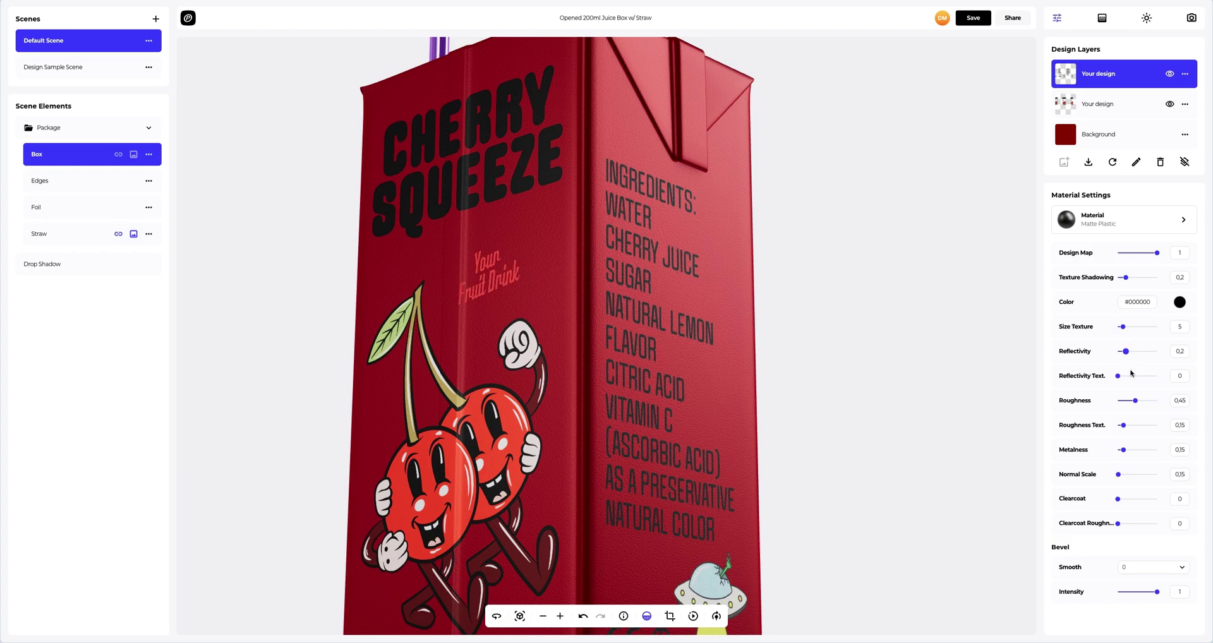
left_click_drag(1138, 405, 1138, 451)
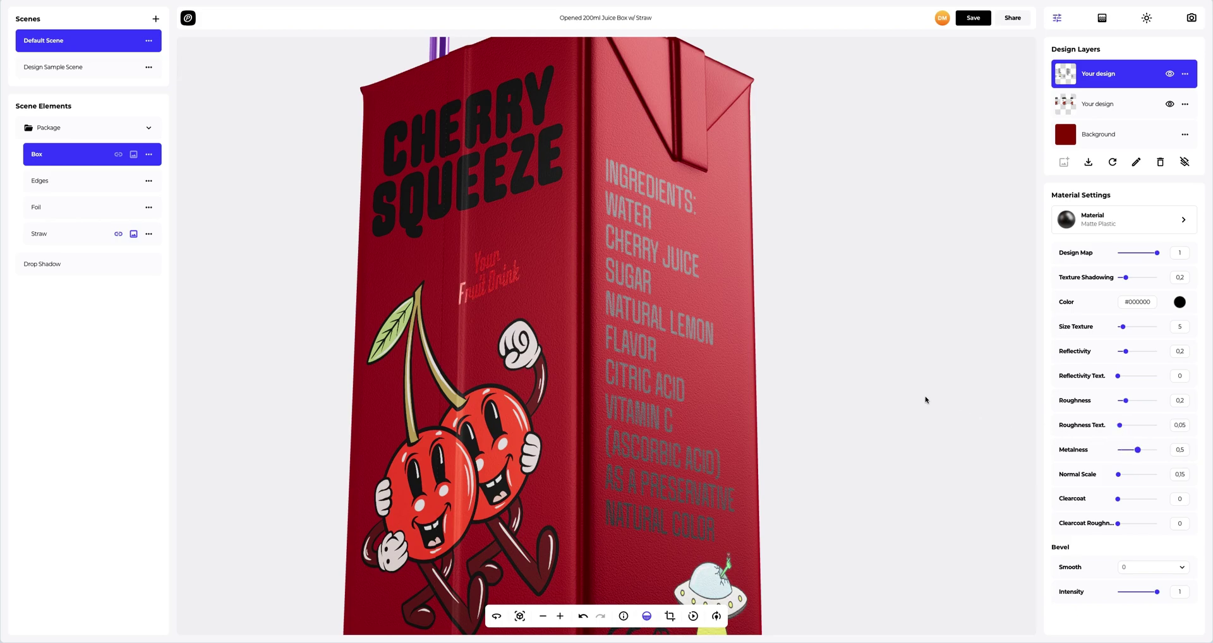
left_click_drag(680, 331, 502, 332)
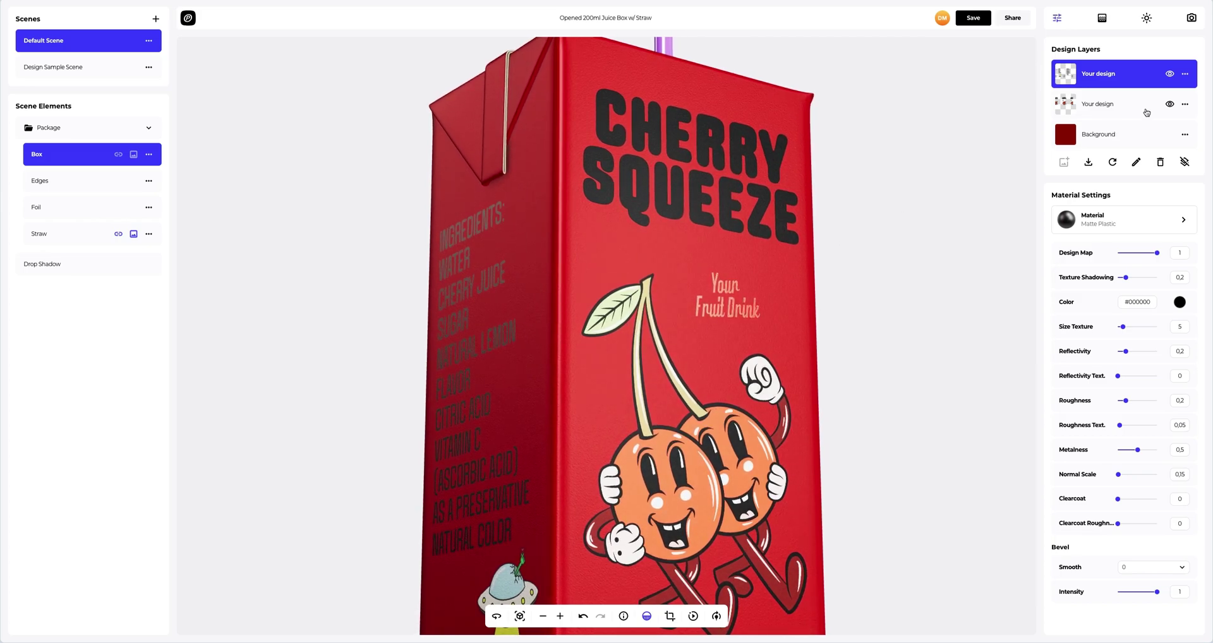
Copy the text layer's Matte Plastic material and paste it onto the logo design layer
left_click(1185, 75)
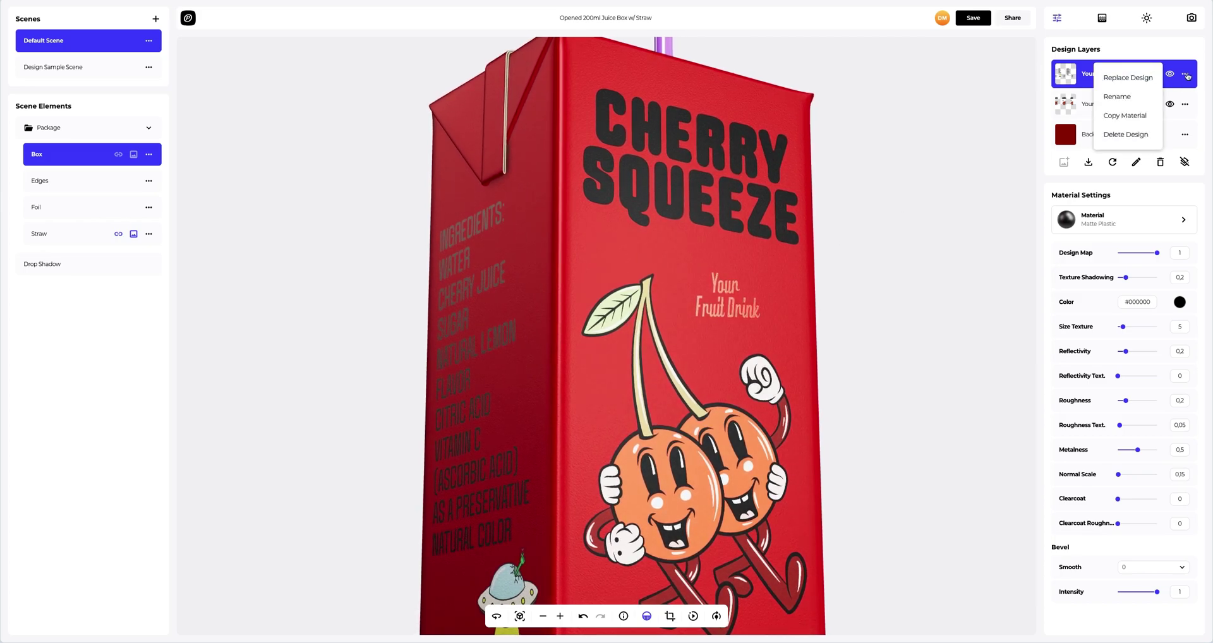
left_click(1123, 115)
left_click(1122, 114)
left_click(1185, 105)
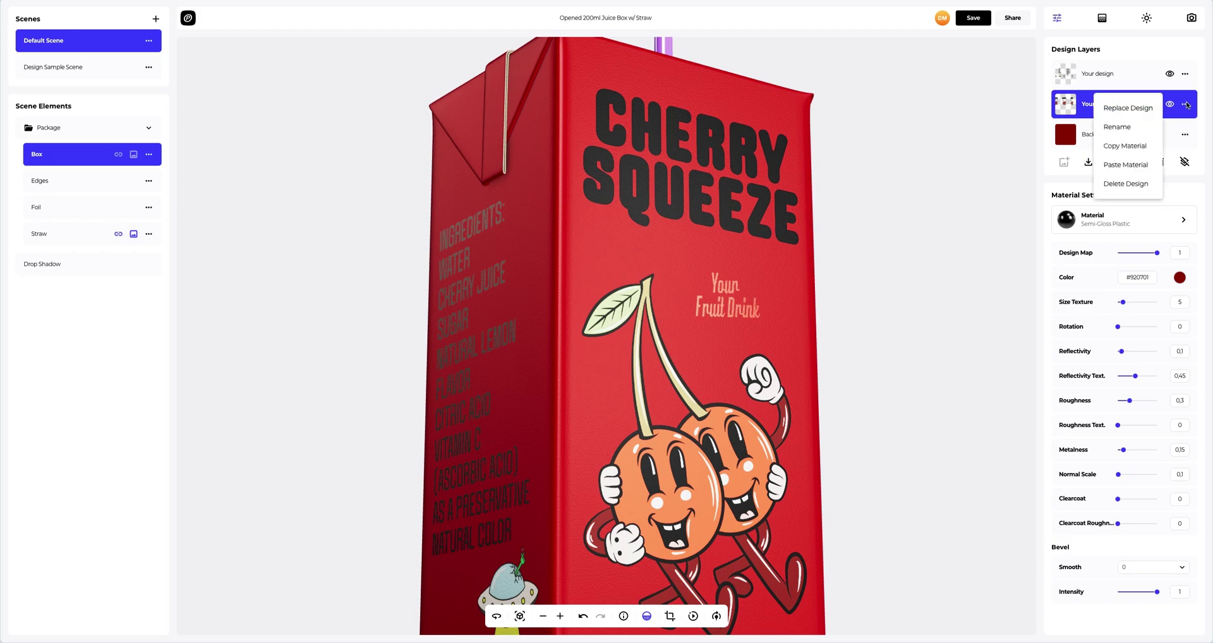
left_click(1125, 165)
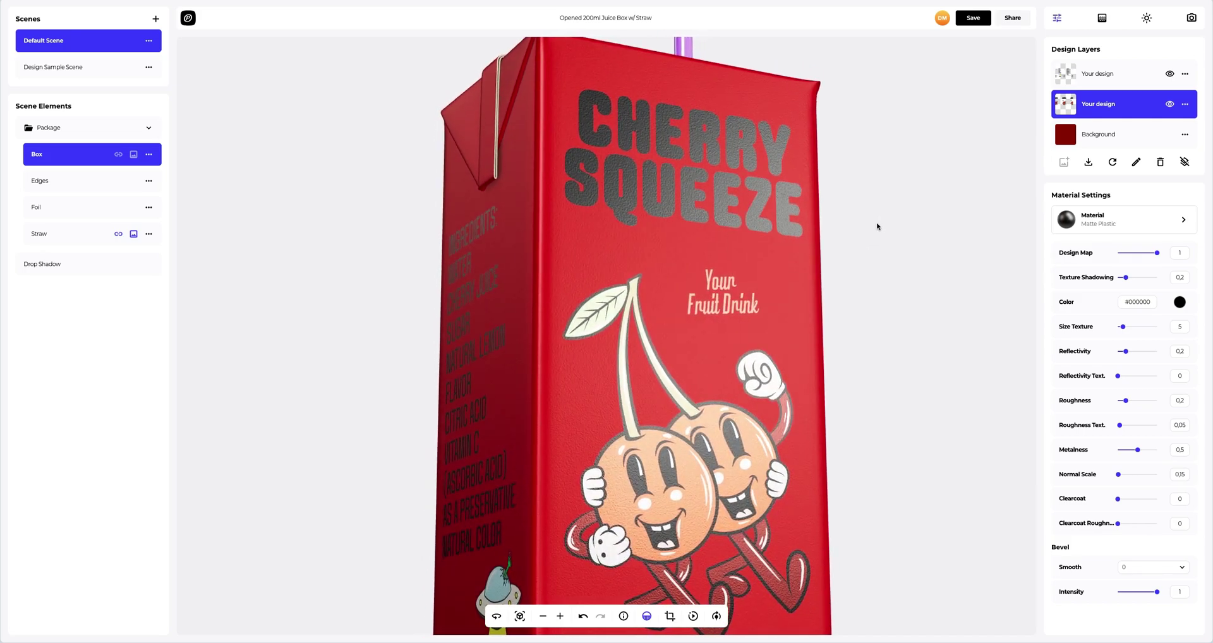
Bevel the logo layer with smooth 1 and intensity 0.3, then orbit the box toward its cherry front
left_click(1172, 567)
left_click(1141, 456)
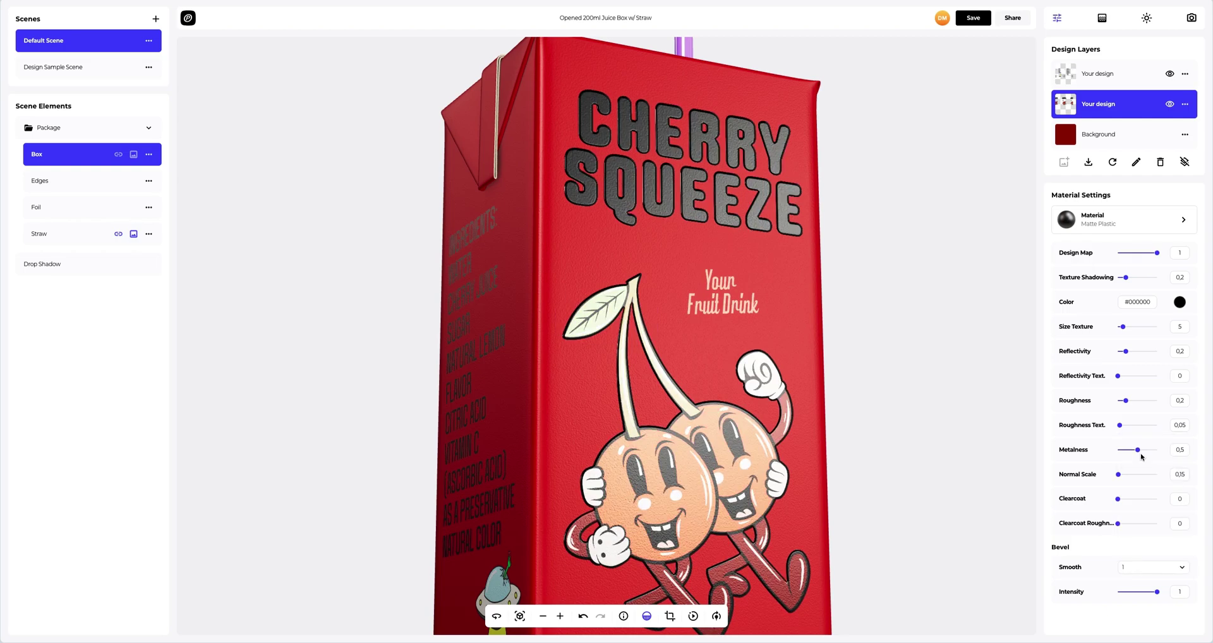
left_click_drag(1158, 594, 1145, 596)
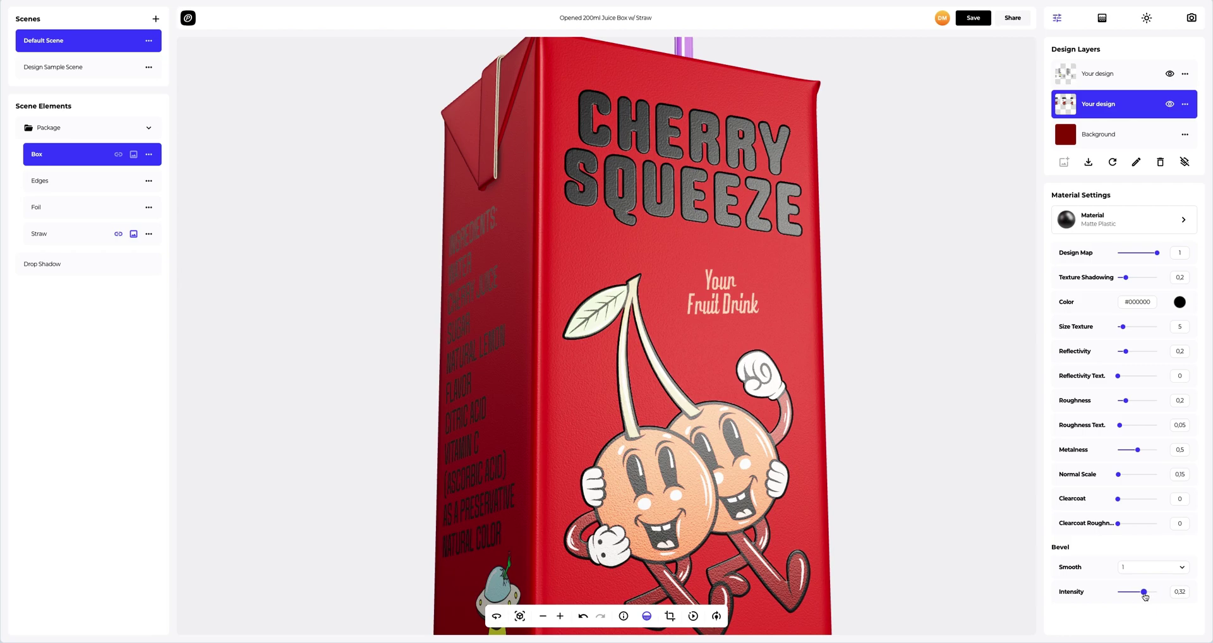
left_click_drag(865, 447, 763, 457)
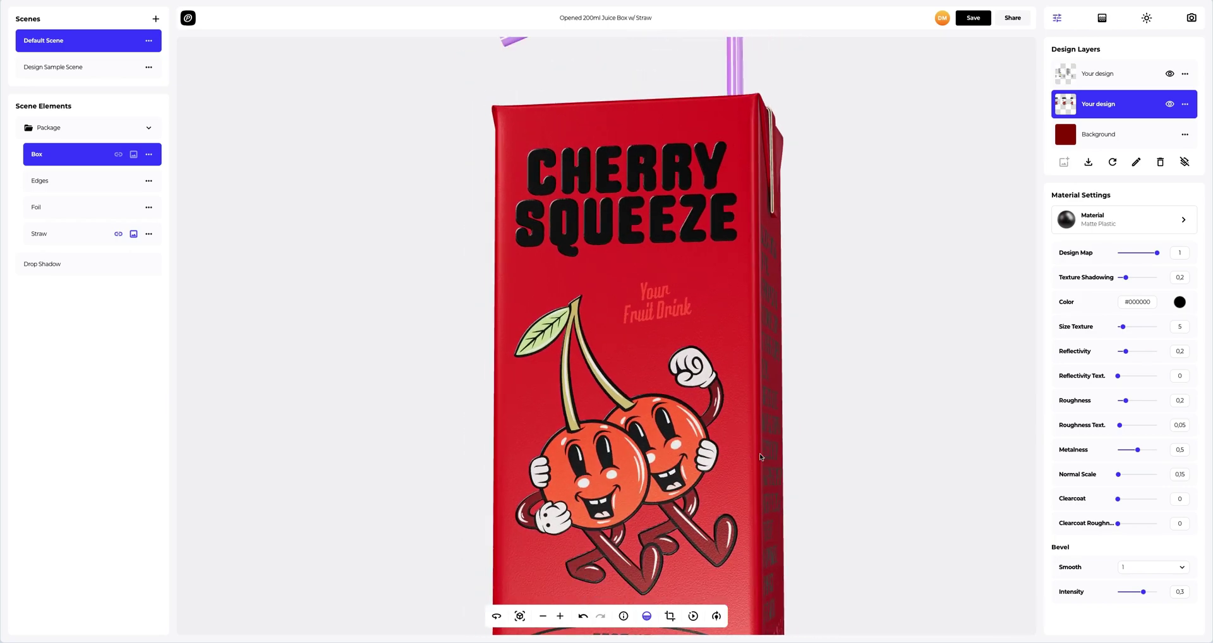
left_click_drag(691, 403, 273, 397)
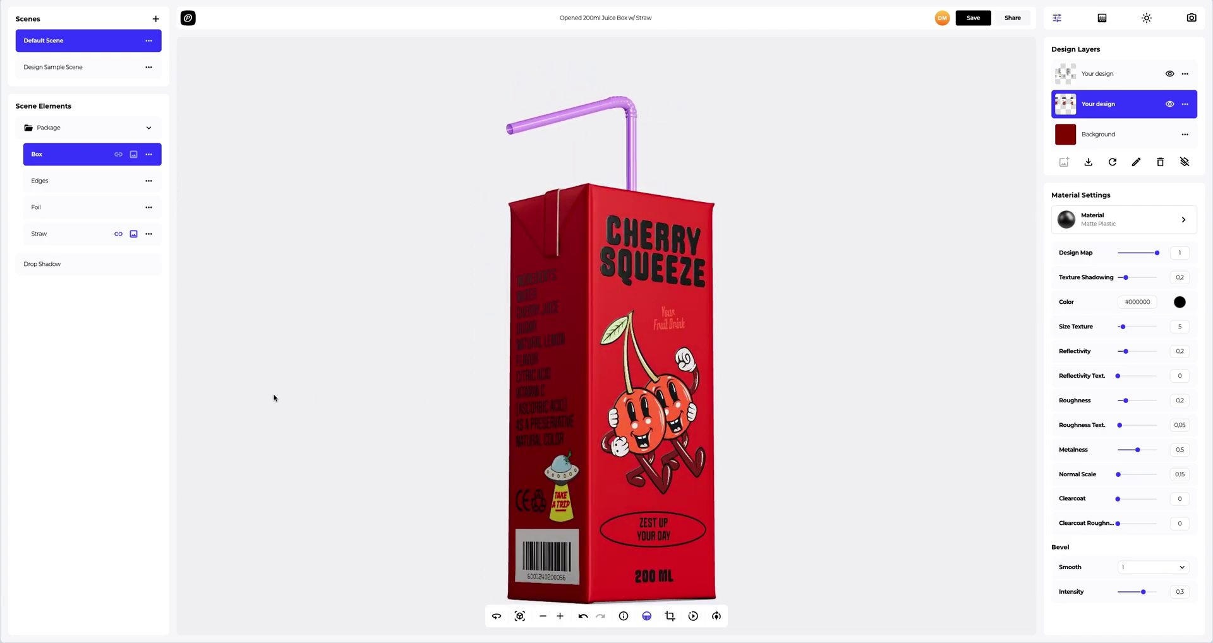
Reset the camera view and set the background to a solid dark red
left_click(519, 616)
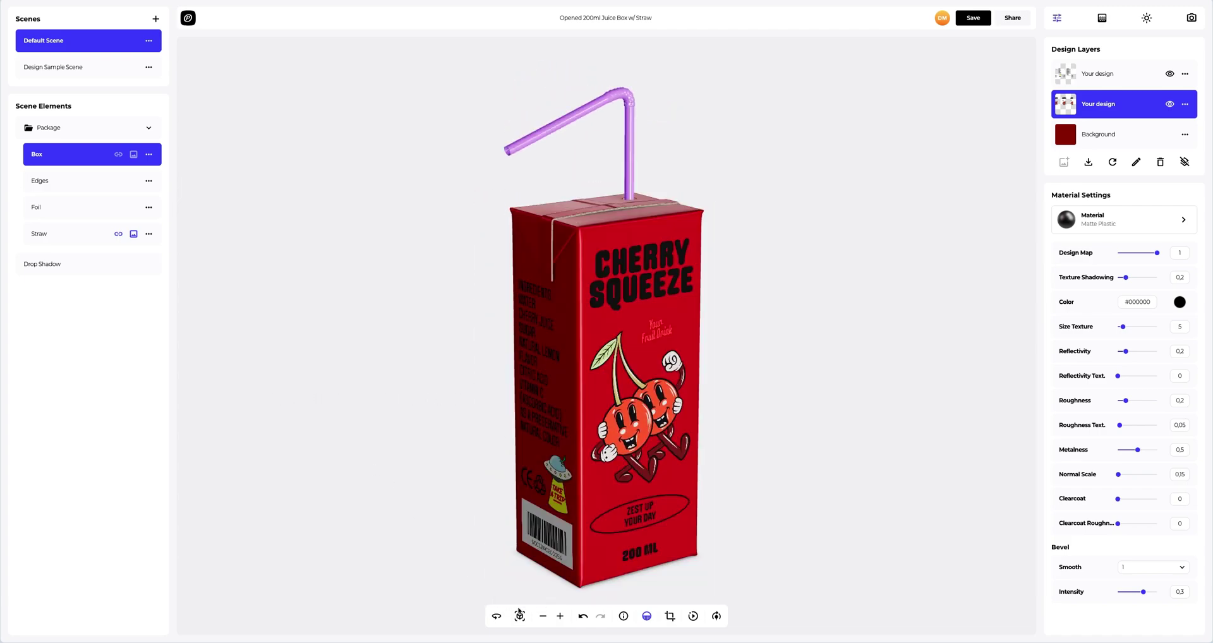
left_click(1102, 19)
left_click_drag(1055, 243, 1053, 240)
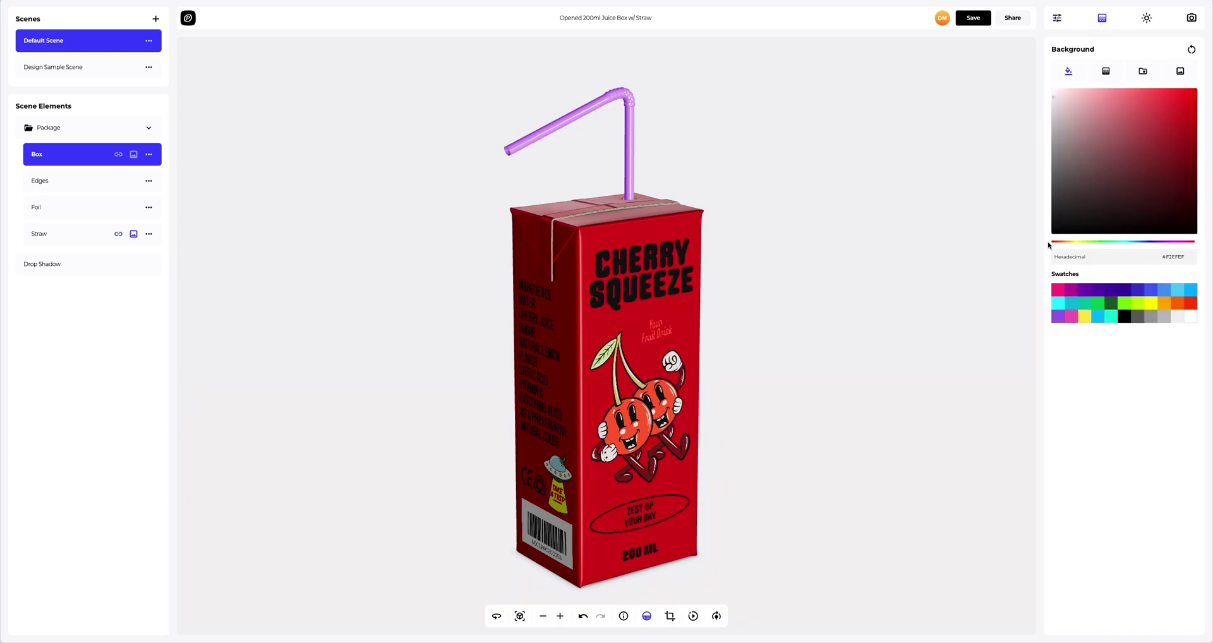
mouse_move(1149, 143)
left_mouse_down()
mouse_move(1170, 120)
mouse_move(1180, 152)
left_mouse_up()
Switch the background to a radial gradient with second colour #920701
left_click(1106, 72)
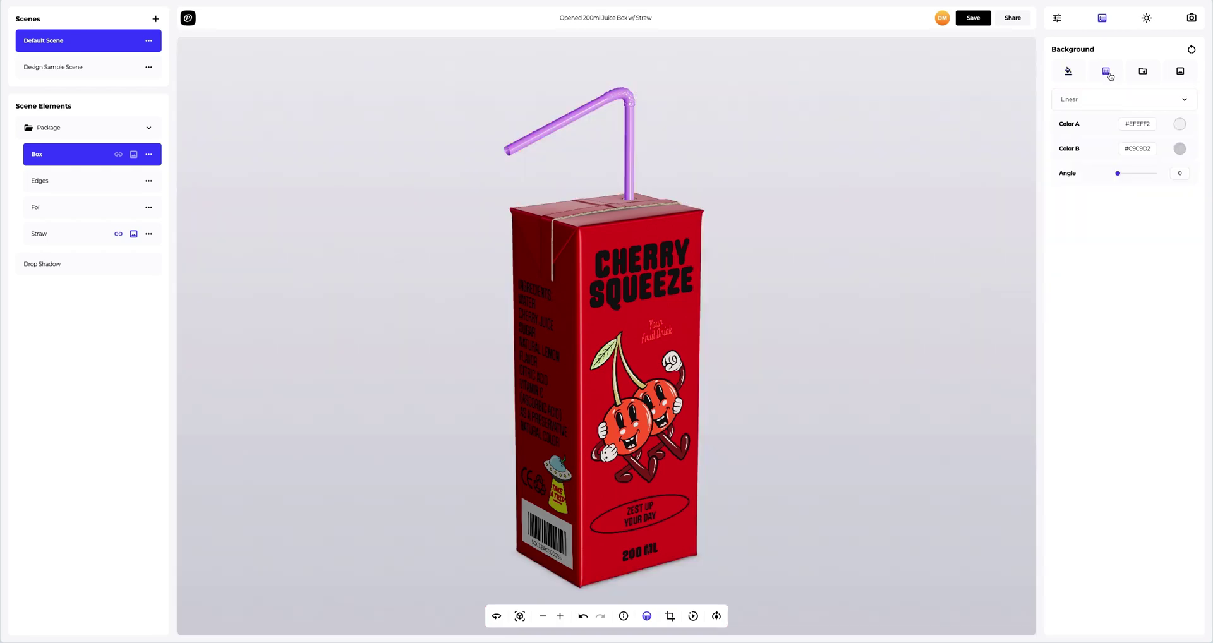
left_click(1181, 148)
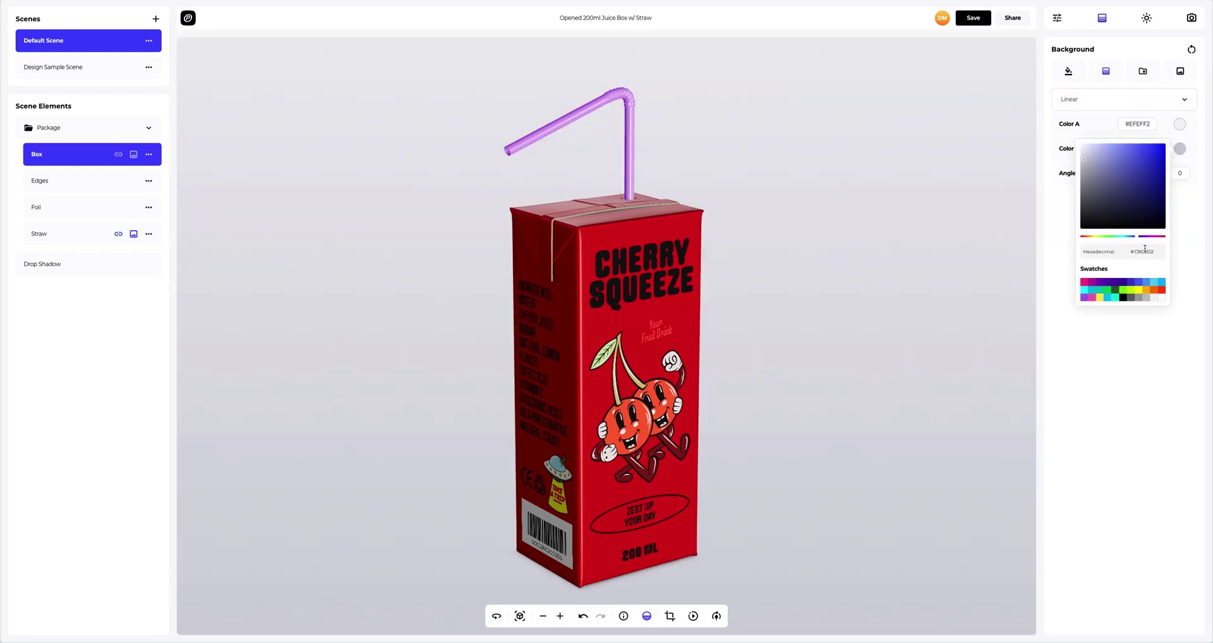
triple_click(1134, 252)
type("#920701")
left_click(1061, 257)
left_click(1093, 99)
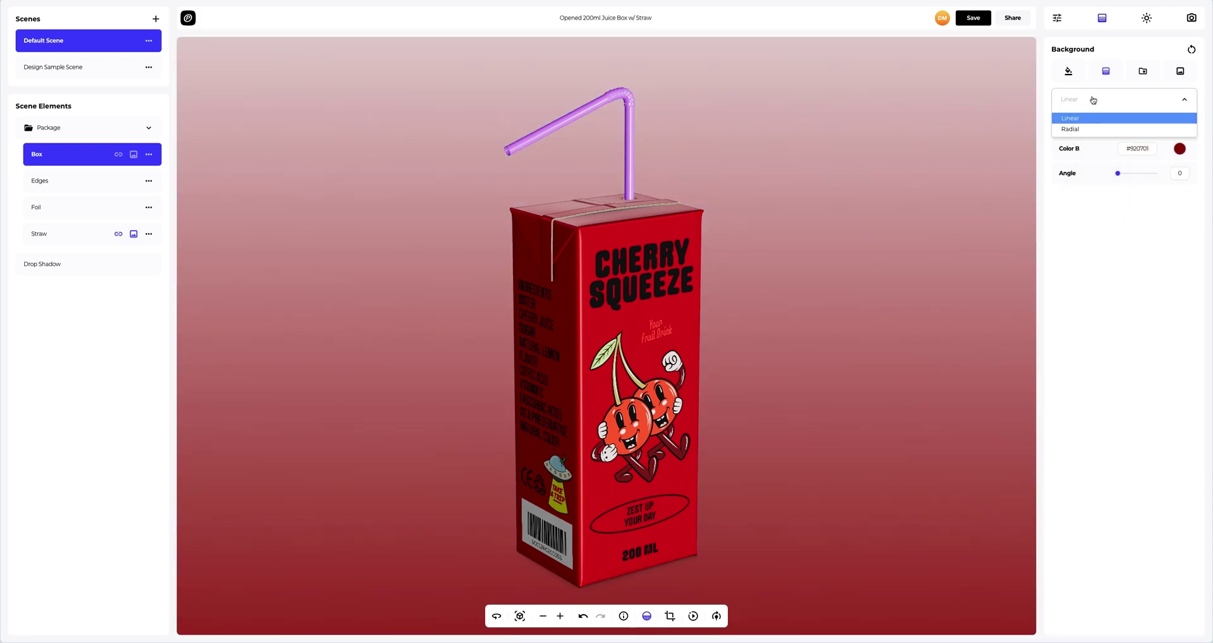
left_click(1079, 130)
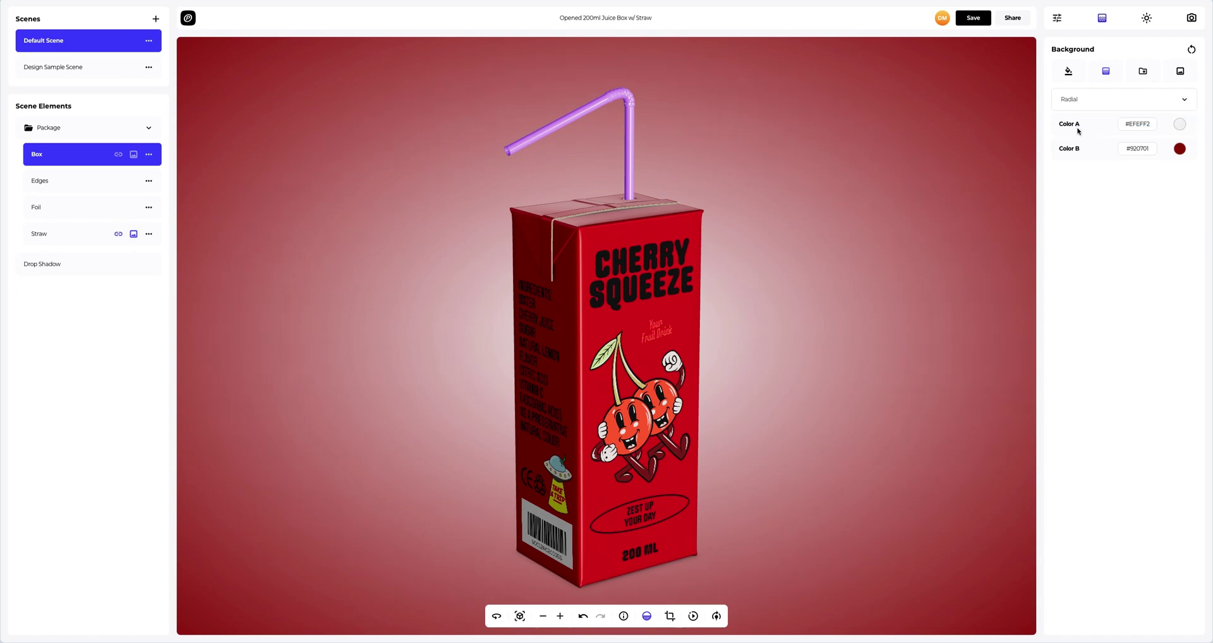
Preview the taupe, green-yellow-red and purple-red preset backgrounds, then switch to the Add Image option
left_click(1142, 72)
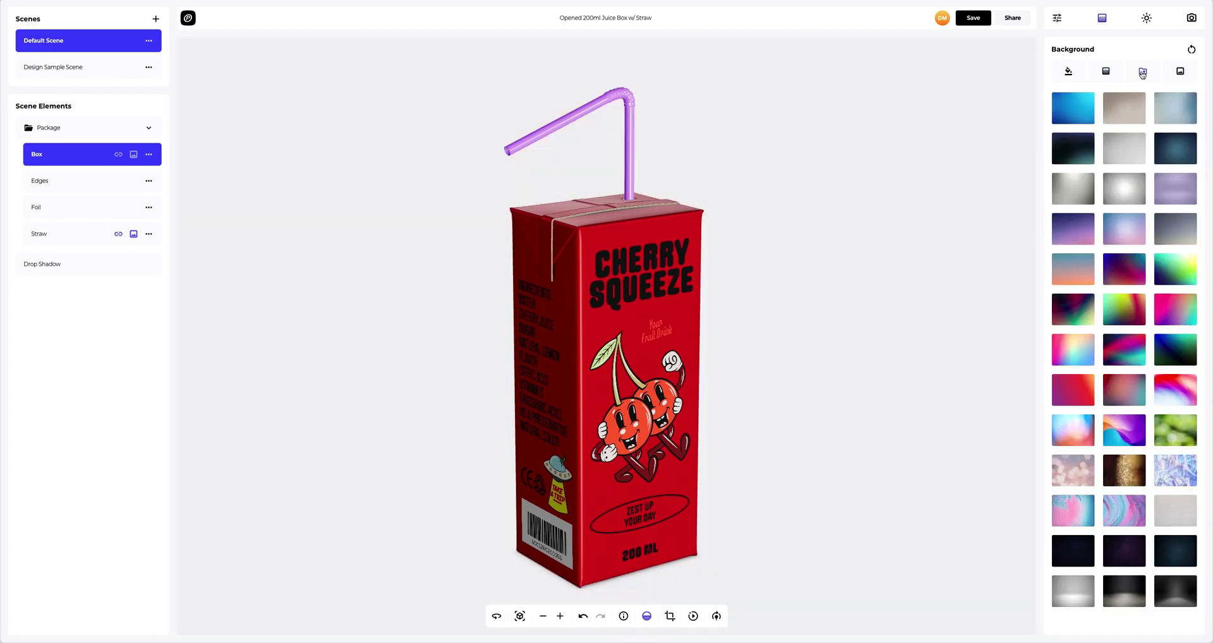
left_click(1124, 107)
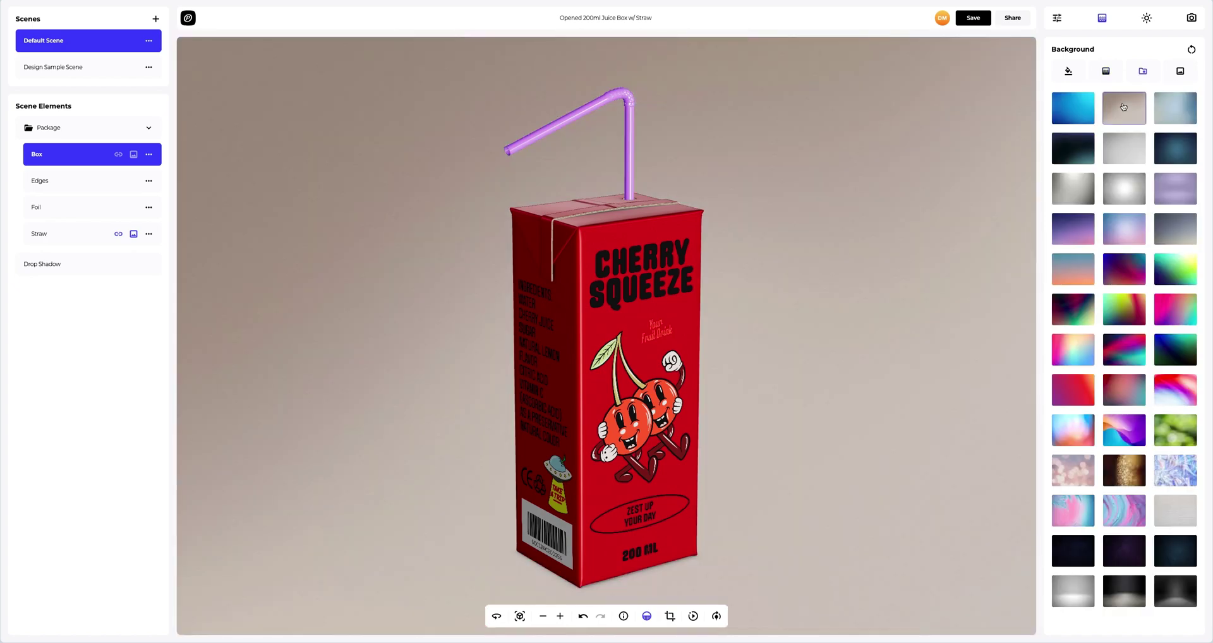
left_click(1128, 308)
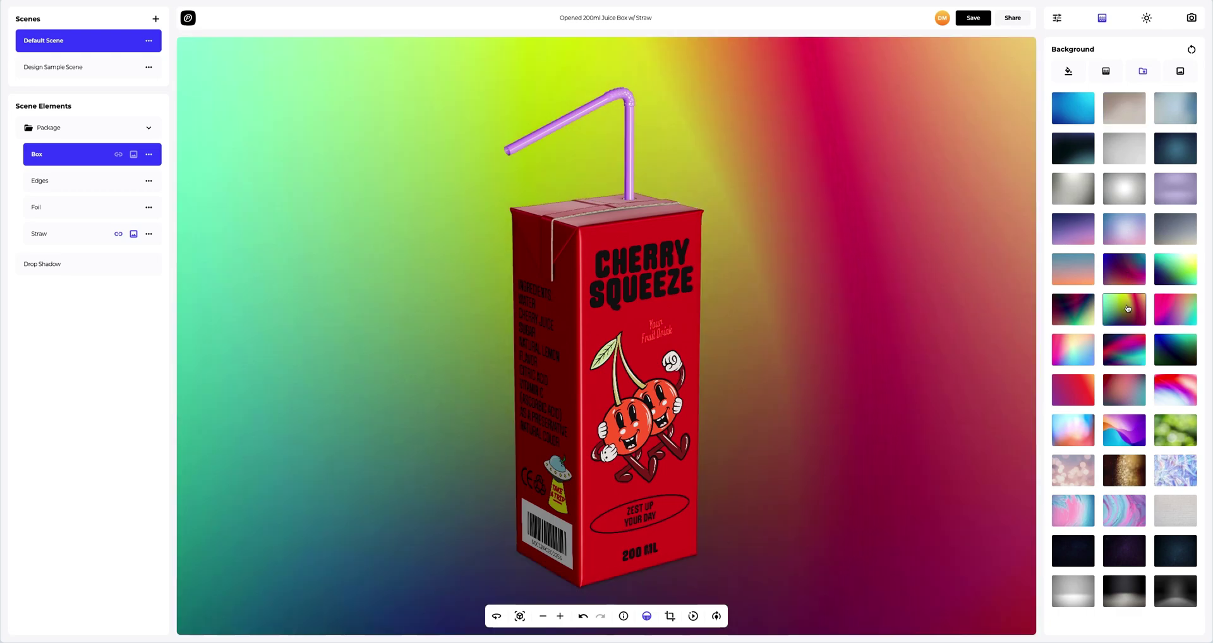
left_click(1077, 384)
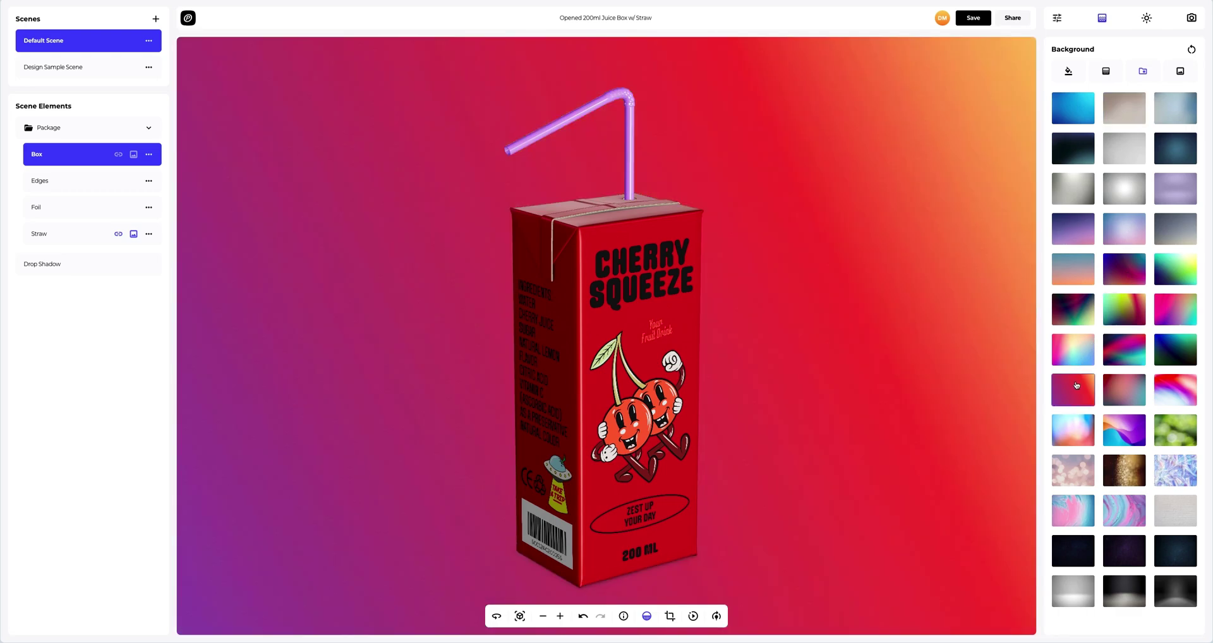
left_click(1180, 72)
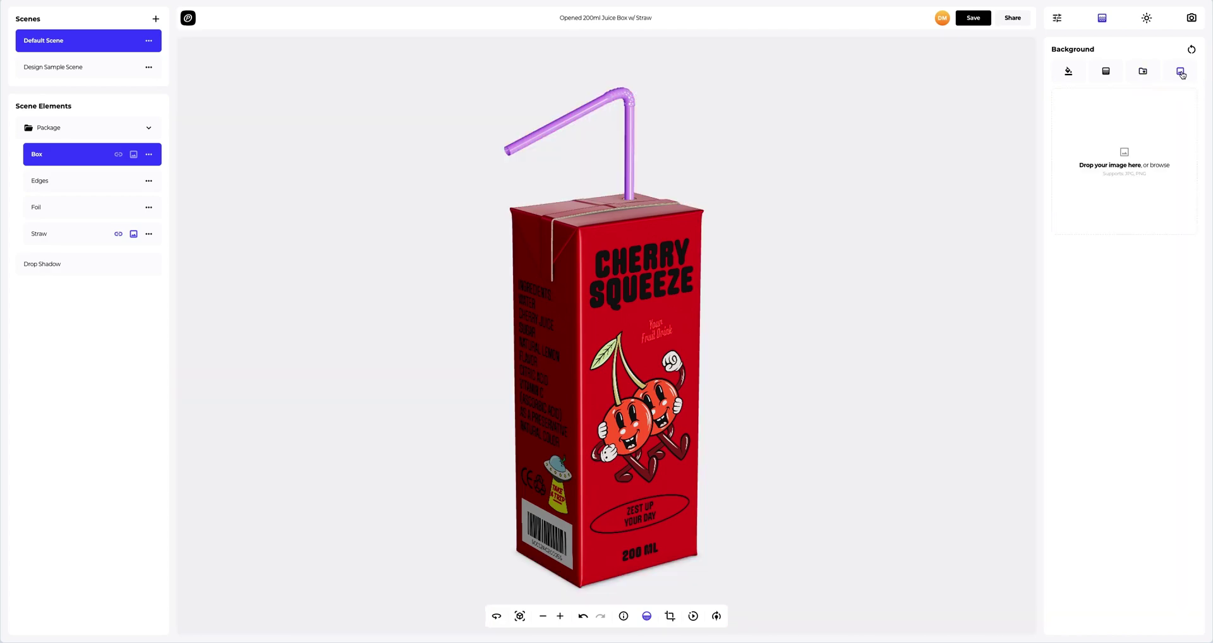
Load Background.png as the scene background and turn off Frame Crop so it fills the frame
left_click(1126, 155)
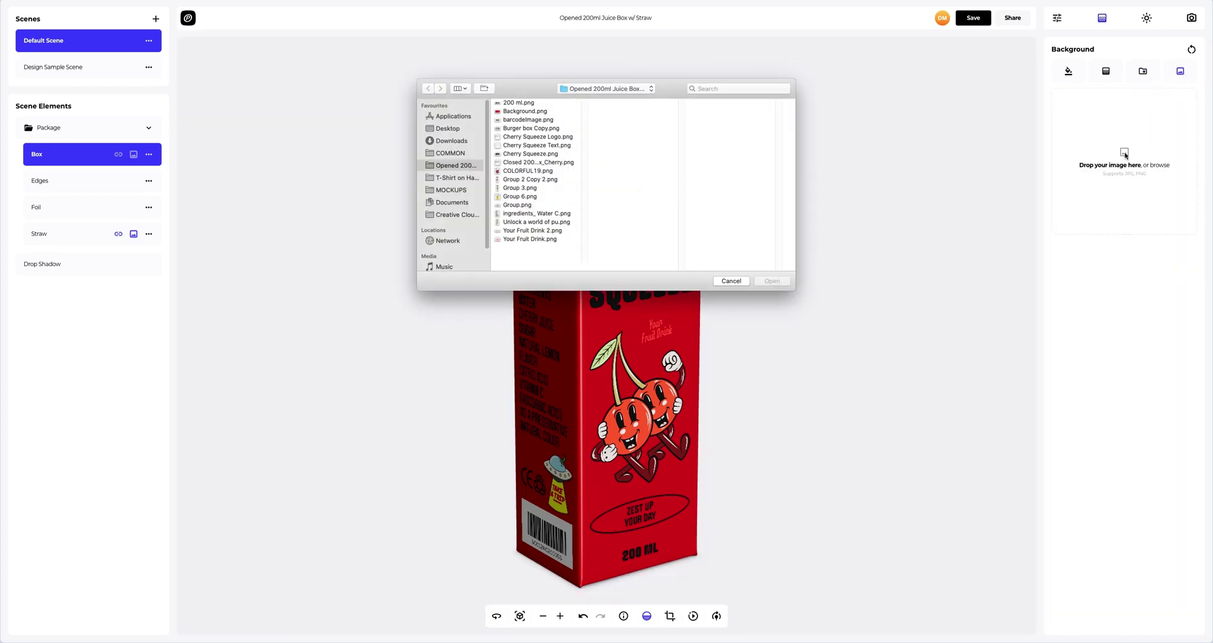
left_click(528, 112)
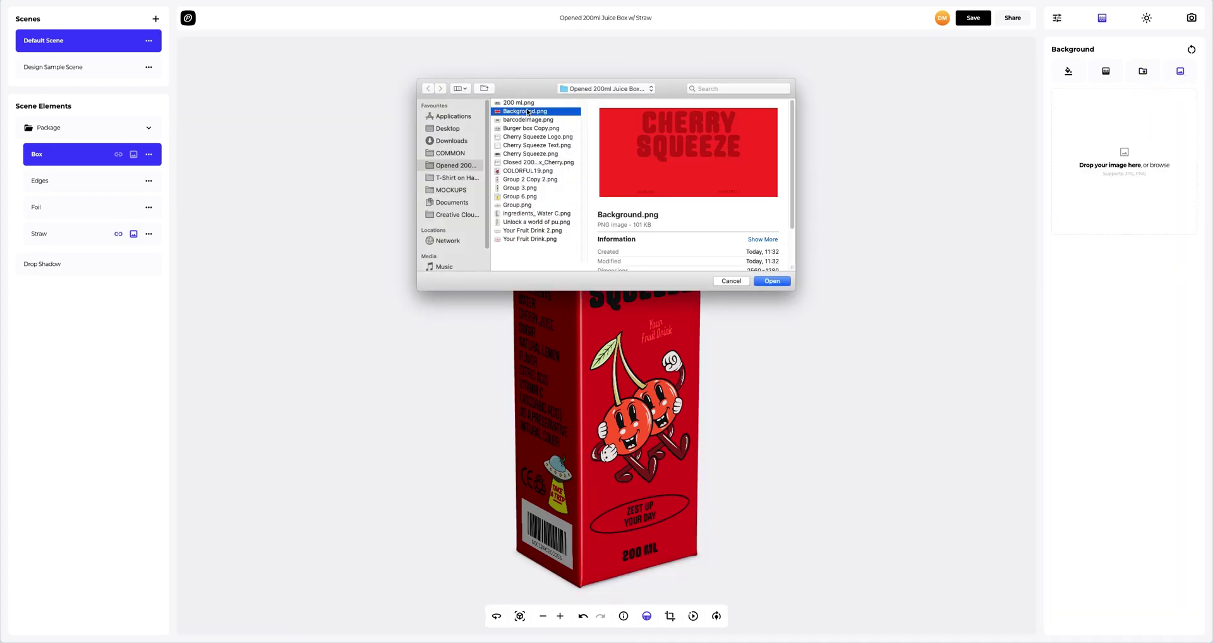
left_click(772, 281)
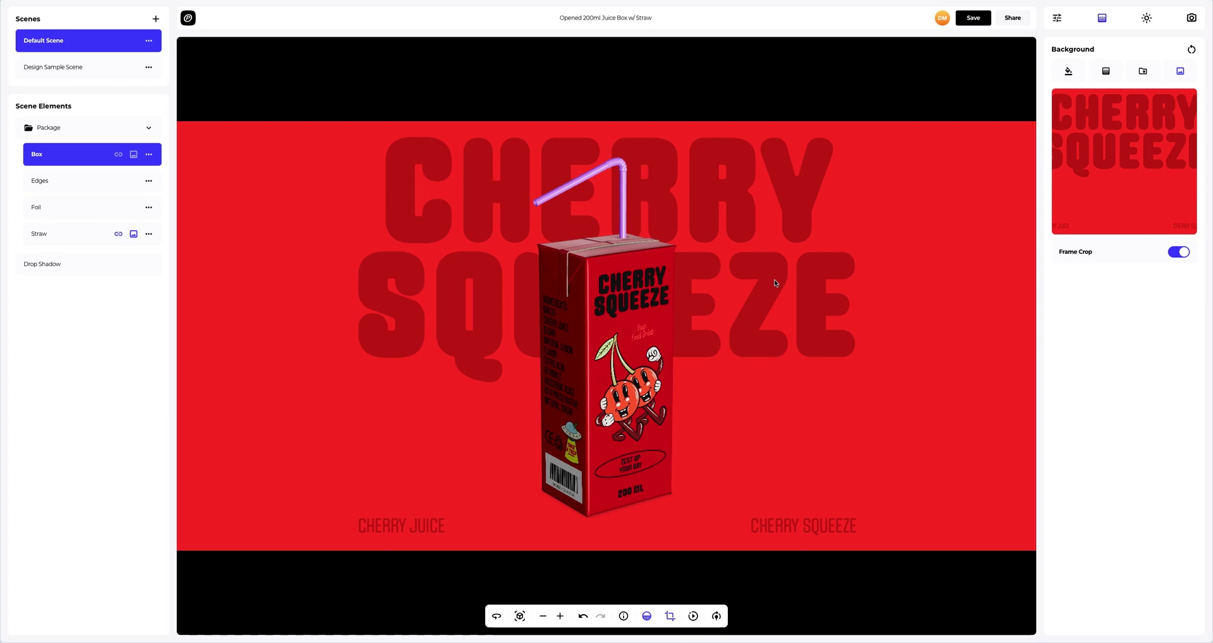
left_click(1178, 253)
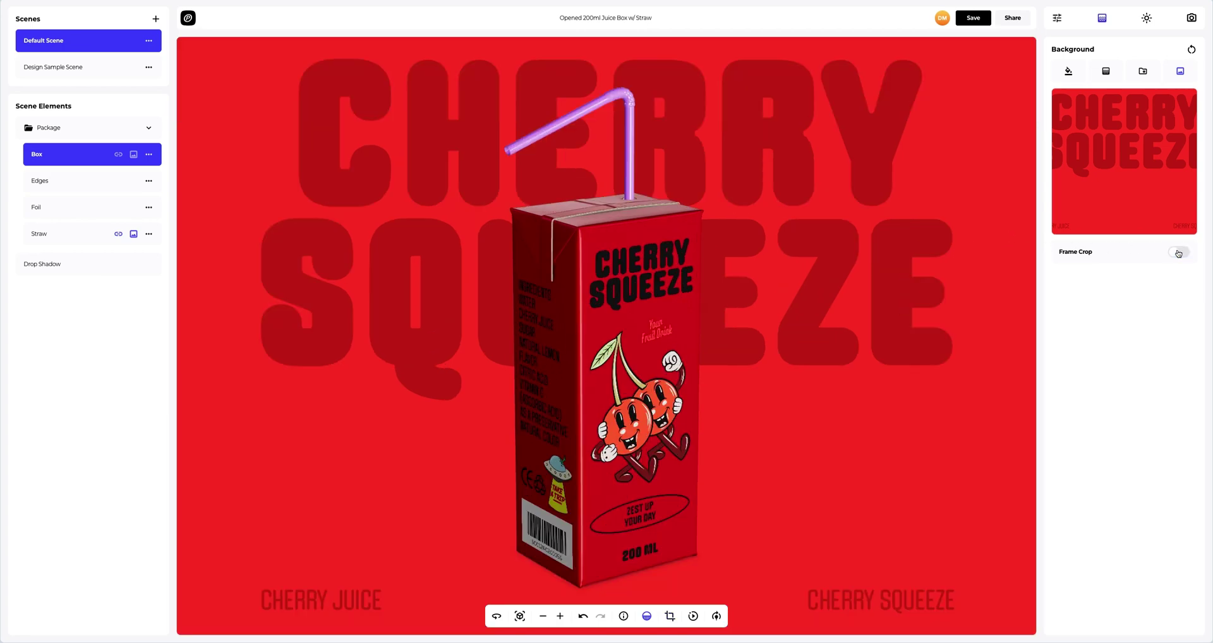
Spin the juice box with auto-rotation, stop it at the front label, and save the project
left_click(717, 616)
mouse_move(721, 589)
left_mouse_down()
mouse_move(755, 588)
mouse_move(706, 590)
left_mouse_up()
left_click(693, 616)
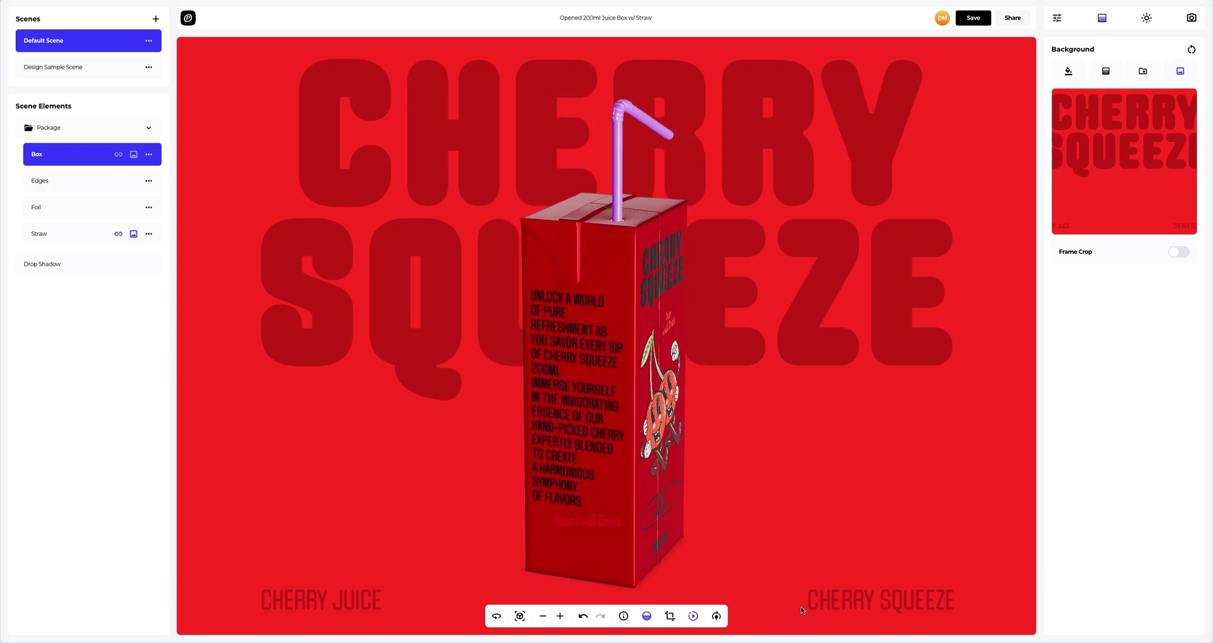
left_click(695, 617)
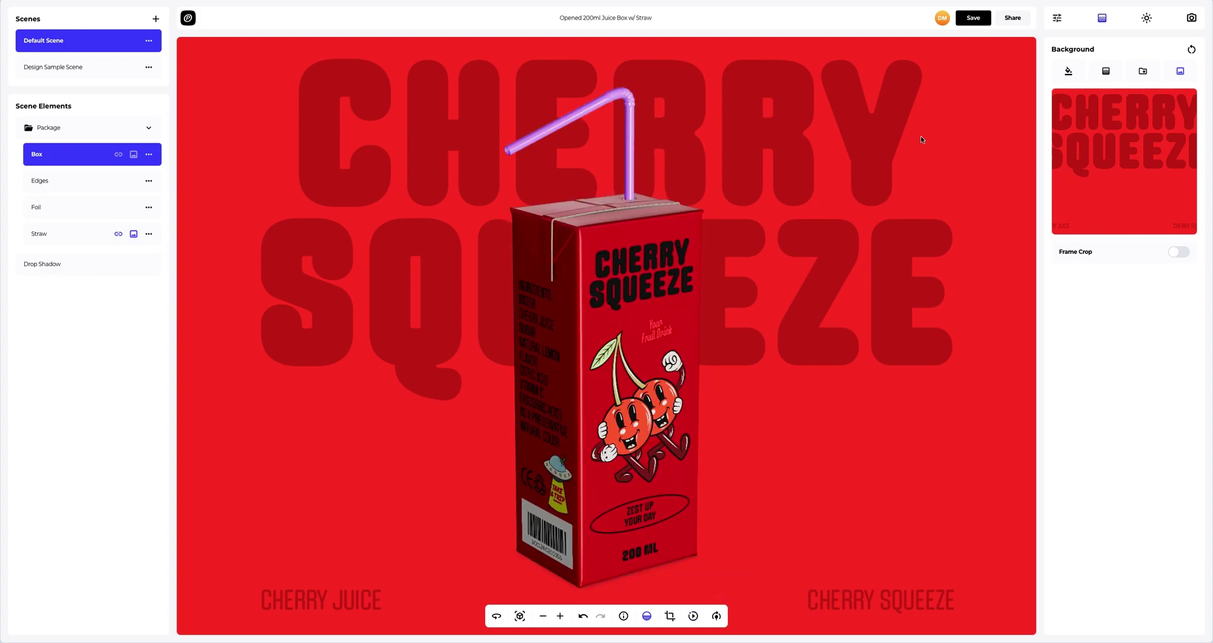
left_click(974, 18)
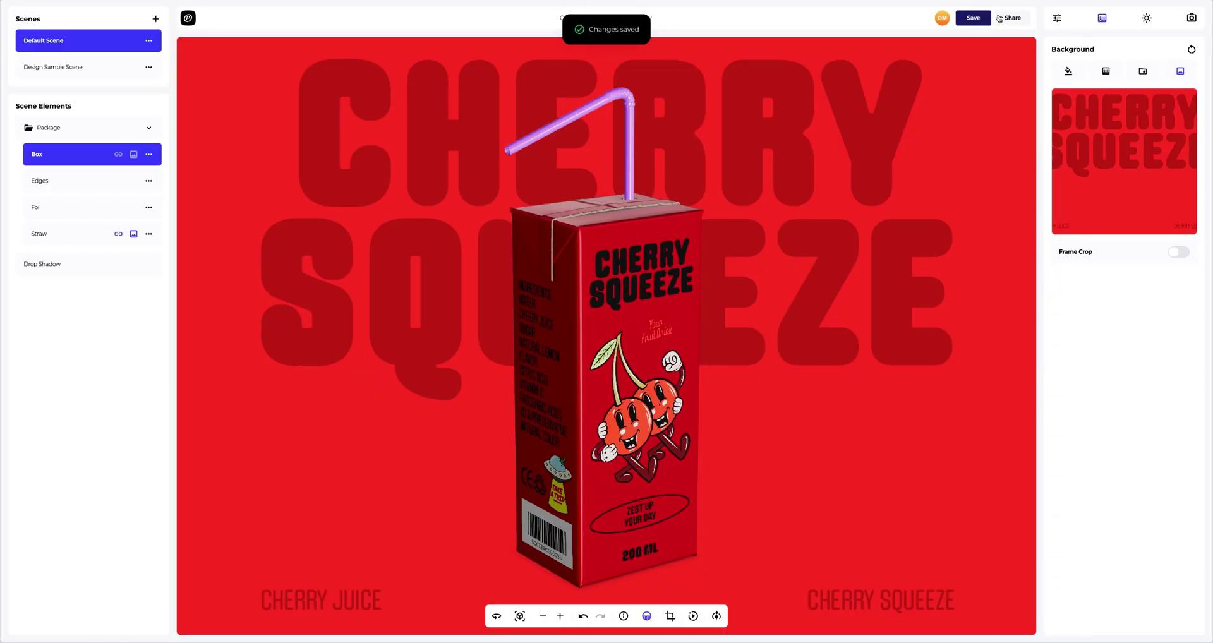
Turn on Enable public access in the Share Projects dialog for the juice box mockup
left_click(1009, 19)
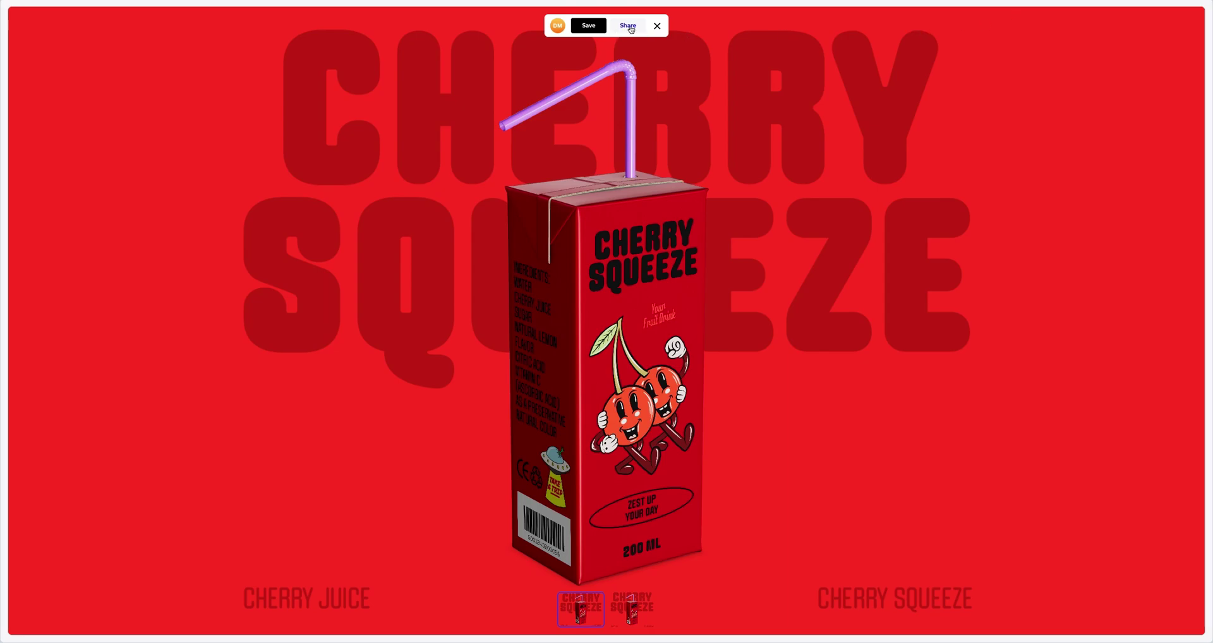
left_click(629, 27)
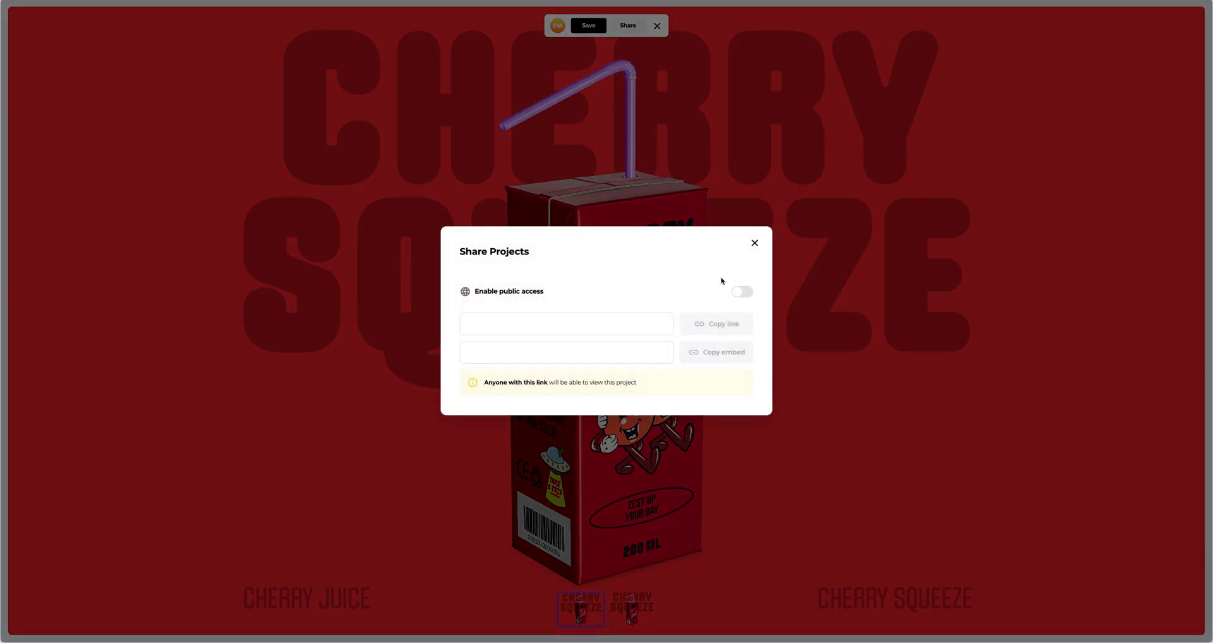
left_click(737, 296)
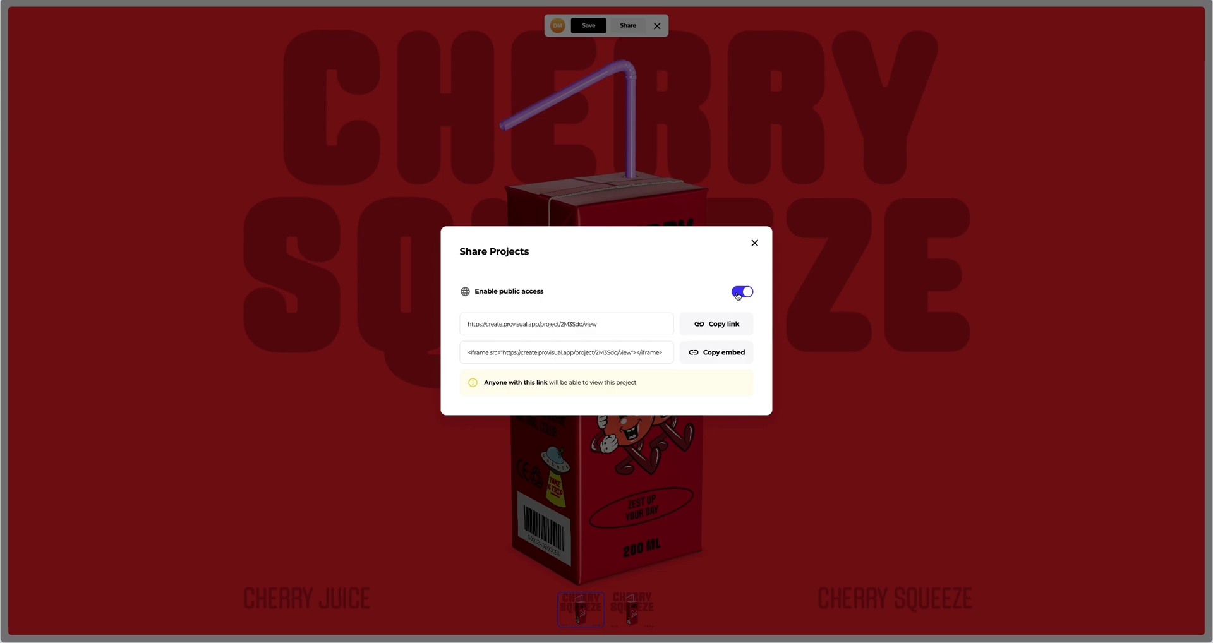